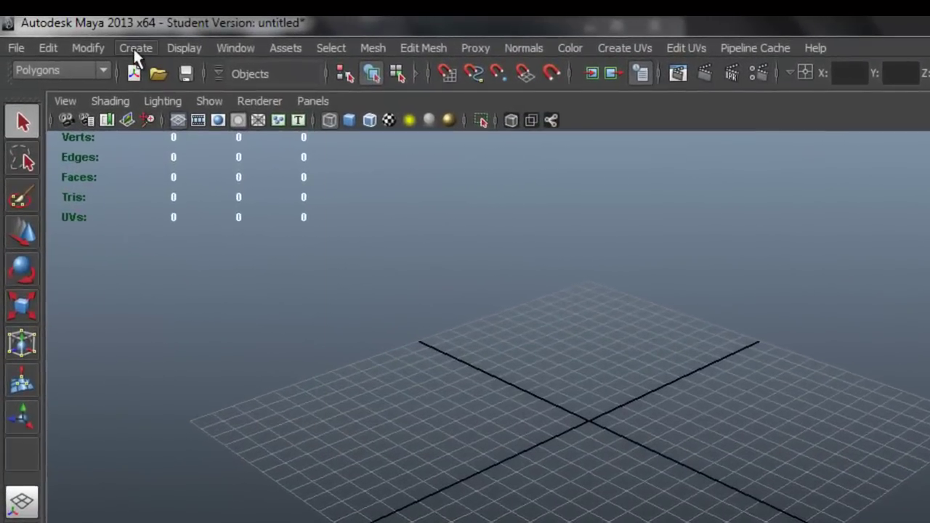
# Step: Create a polygon sphere, display it smooth shaded, and open its polySphere1 construction settings
pyautogui.click(133, 47)
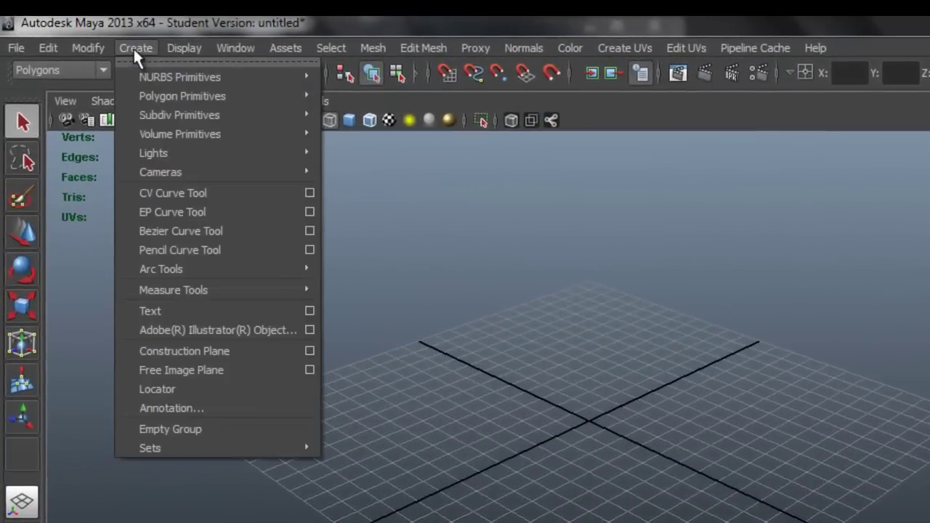
pyautogui.moveTo(261, 98)
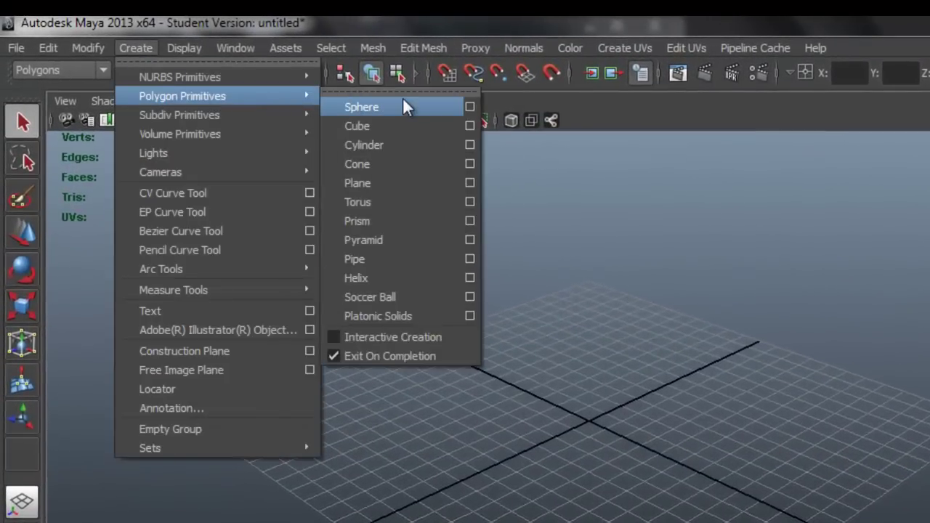
pyautogui.click(419, 108)
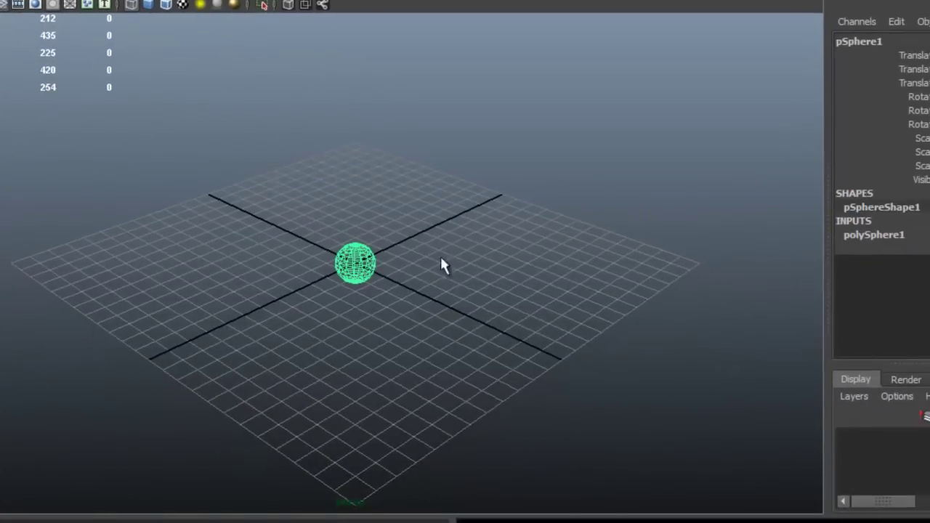
pyautogui.scroll(6, 442, 263)
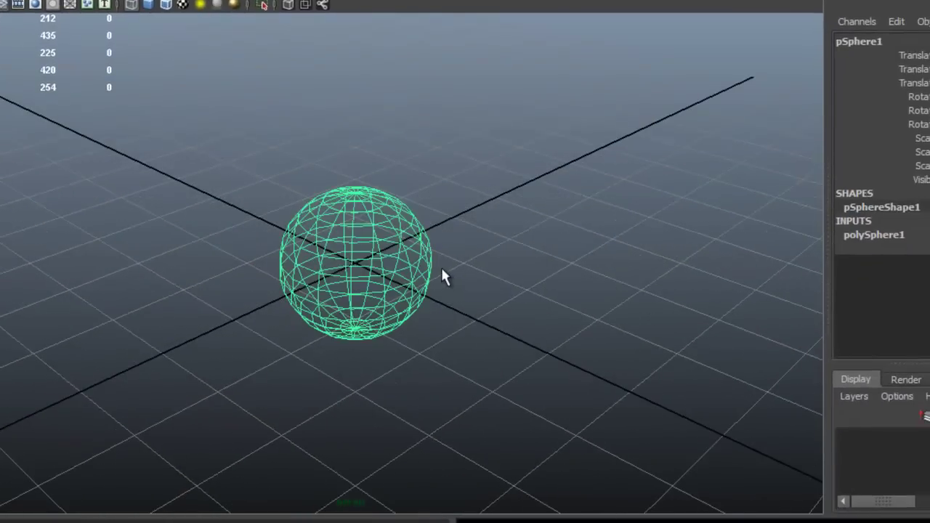
pyautogui.press('5')
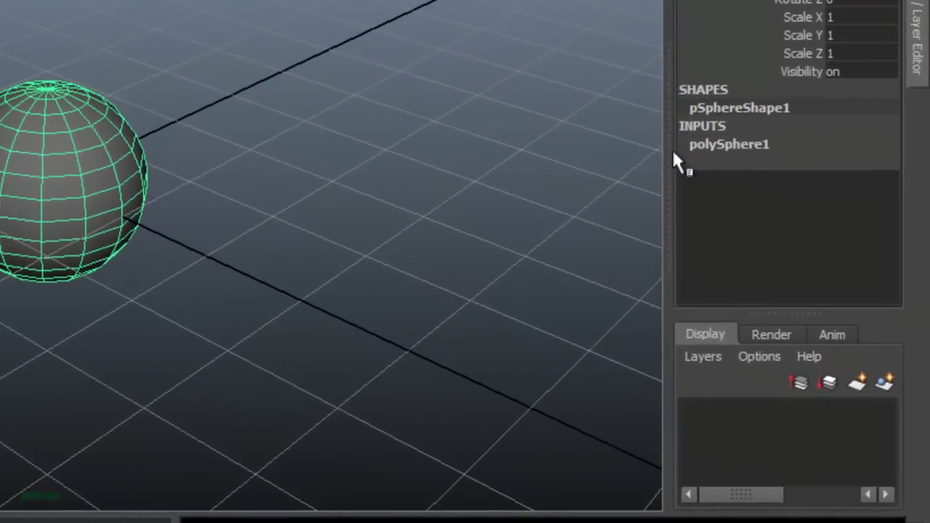
pyautogui.click(727, 145)
pyautogui.doubleClick(858, 179)
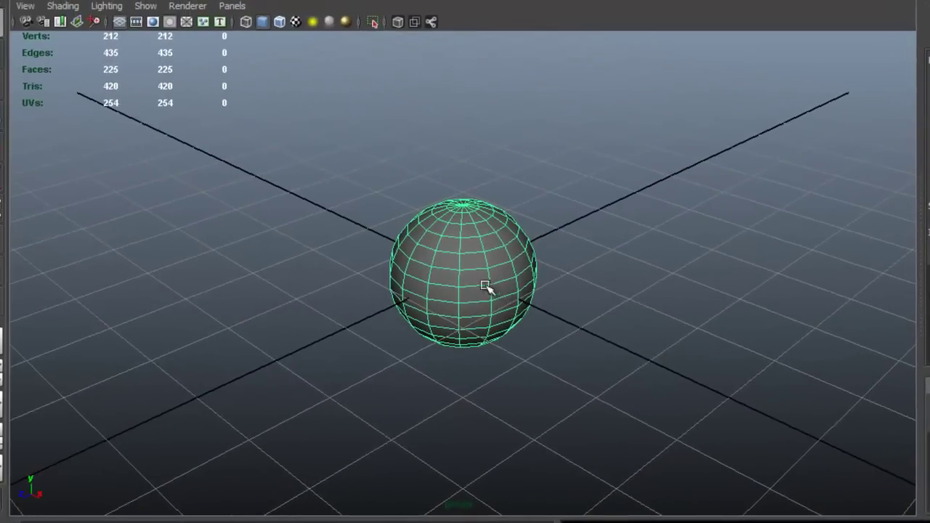
# Step: Scale the sphere up uniformly and switch it to face selection
pyautogui.press('r')
pyautogui.moveTo(460, 276); pyautogui.dragTo(564, 247)
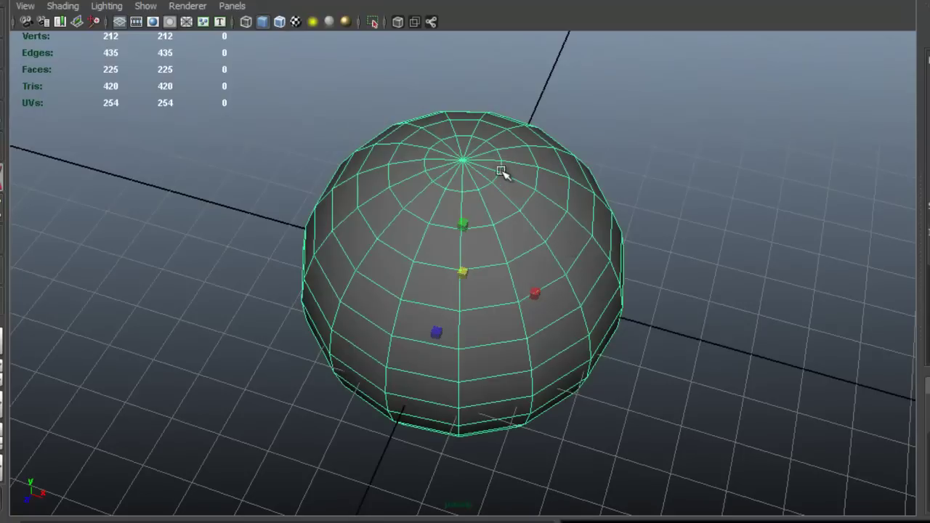
pyautogui.moveTo(499, 167); pyautogui.dragTo(499, 204, button='right')
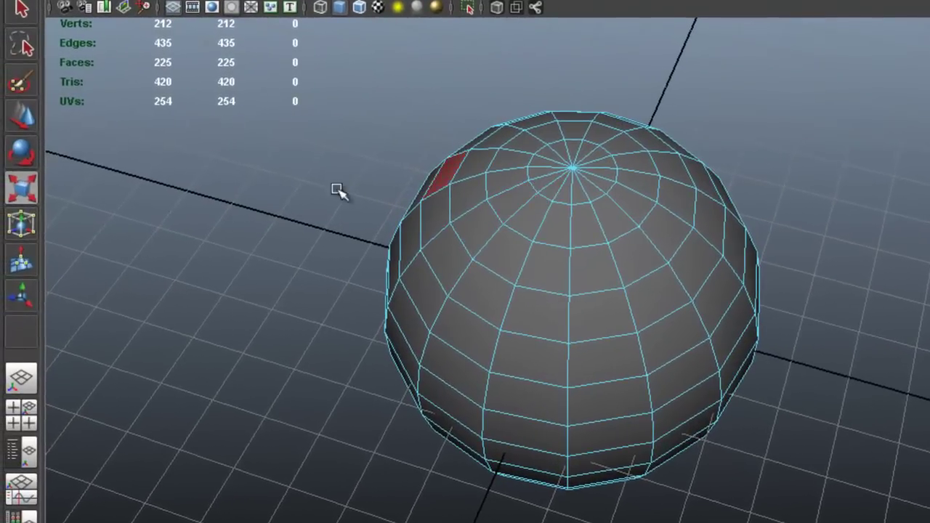
# Step: Open the Move Tool settings and review the drag, camera-based and soft selection options
pyautogui.click(3, 120)
pyautogui.doubleClick(22, 124)
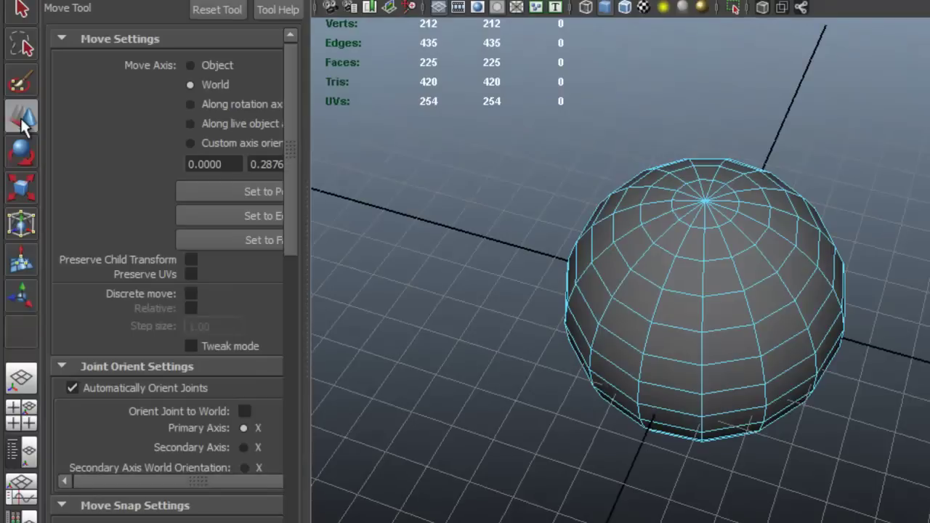
pyautogui.scroll(-10, 156, 306)
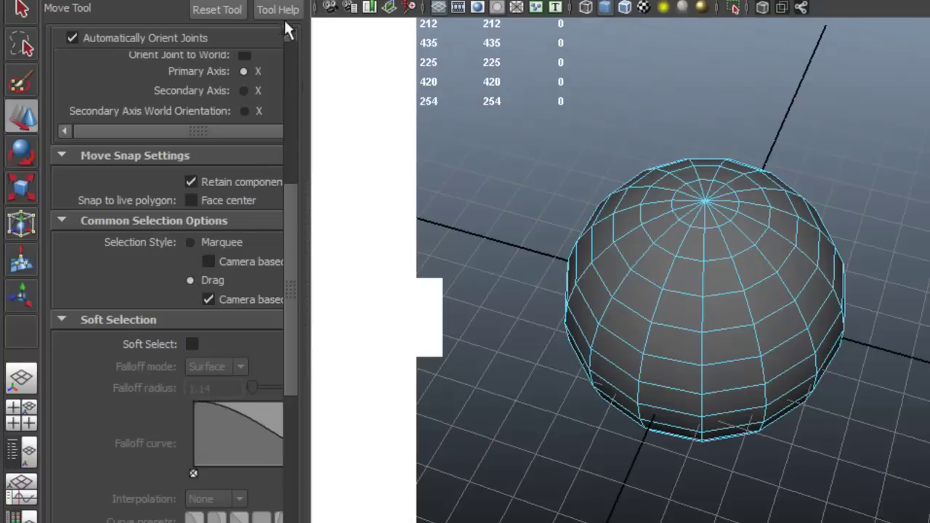
pyautogui.click(295, 2)
pyautogui.keyDown('alt'); pyautogui.moveTo(465, 175); pyautogui.dragTo(470, 204); pyautogui.keyUp('alt')
pyautogui.keyDown('alt'); pyautogui.moveTo(450, 240); pyautogui.dragTo(469, 152); pyautogui.keyUp('alt')
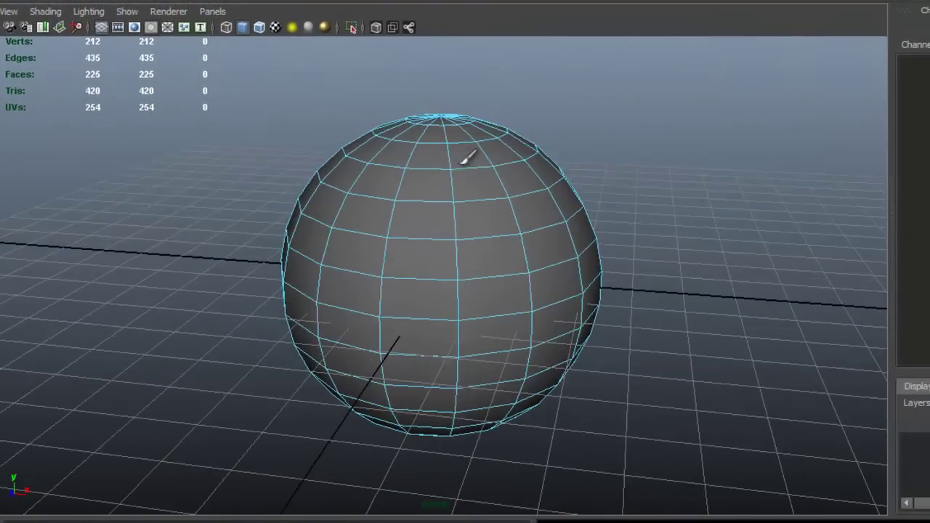
# Step: Return the sphere to object mode and stretch it vertically along the Y axis into an egg shape
pyautogui.moveTo(420, 130); pyautogui.dragTo(487, 114, button='right')
pyautogui.scroll(-4, 436, 149)
pyautogui.scroll(2, 439, 156)
pyautogui.press('r')
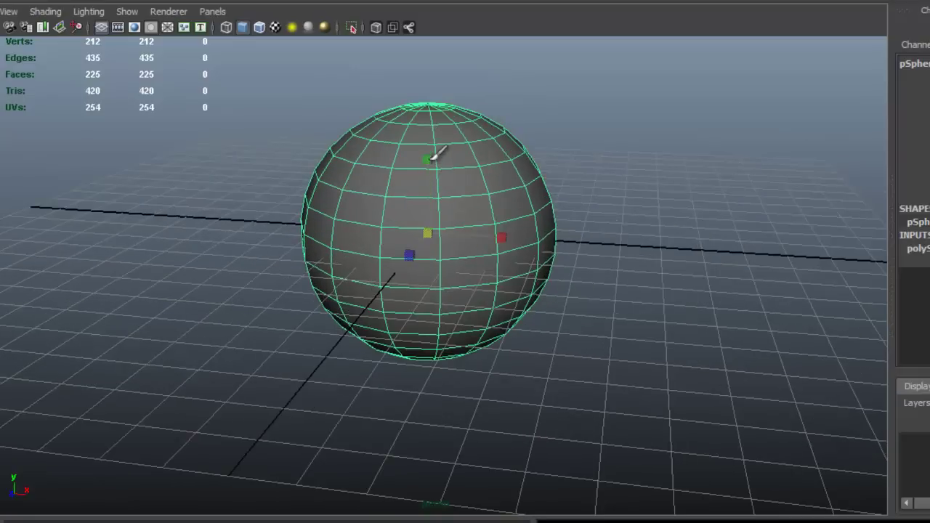
pyautogui.moveTo(434, 157); pyautogui.dragTo(480, 266)
# Step: Select the faces around the bottom pole and grow the selection to cover the lower six rings of faces
pyautogui.scroll(2, 475, 271)
pyautogui.moveTo(378, 271); pyautogui.dragTo(382, 334, button='right')
pyautogui.click(389, 323)
pyautogui.keyDown('shift'); pyautogui.click(391, 339); pyautogui.keyUp('shift')
pyautogui.hotkey('shift', '.')
pyautogui.keyDown('alt'); pyautogui.moveTo(509, 249); pyautogui.dragTo(451, 259); pyautogui.keyUp('alt')
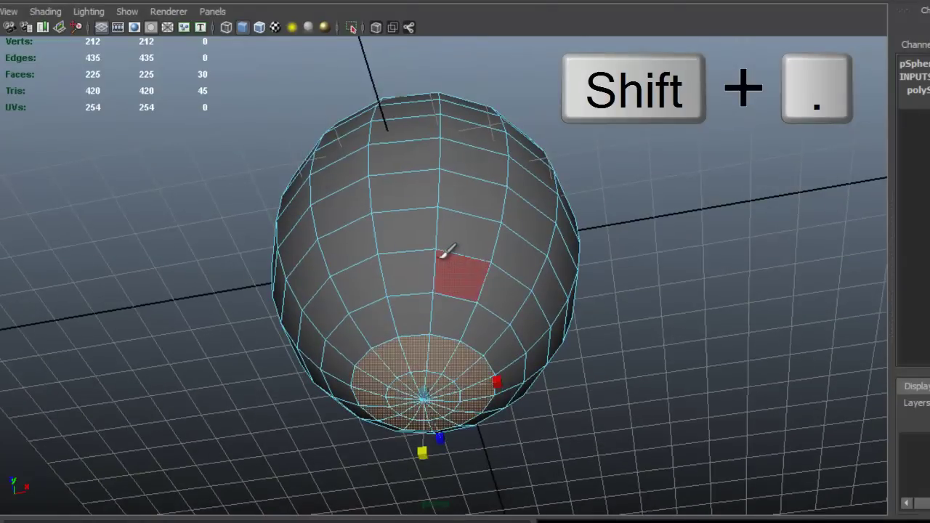
pyautogui.hotkey('shift', '.')
pyautogui.hotkey('shift', '.')
pyautogui.keyDown('alt'); pyautogui.moveTo(444, 251); pyautogui.dragTo(494, 351); pyautogui.keyUp('alt')
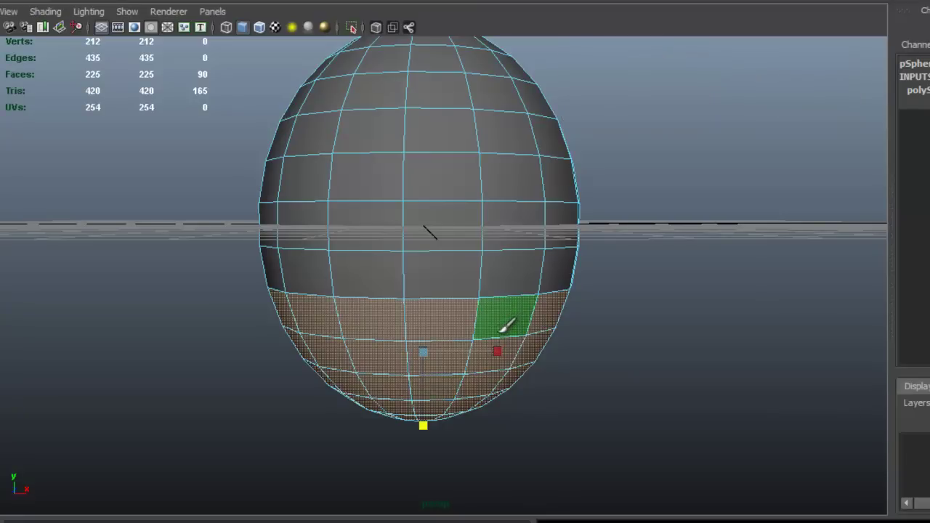
# Step: Turn on soft selection and scale the selected lower faces inward to narrow the bottom of the shape
pyautogui.press('b')
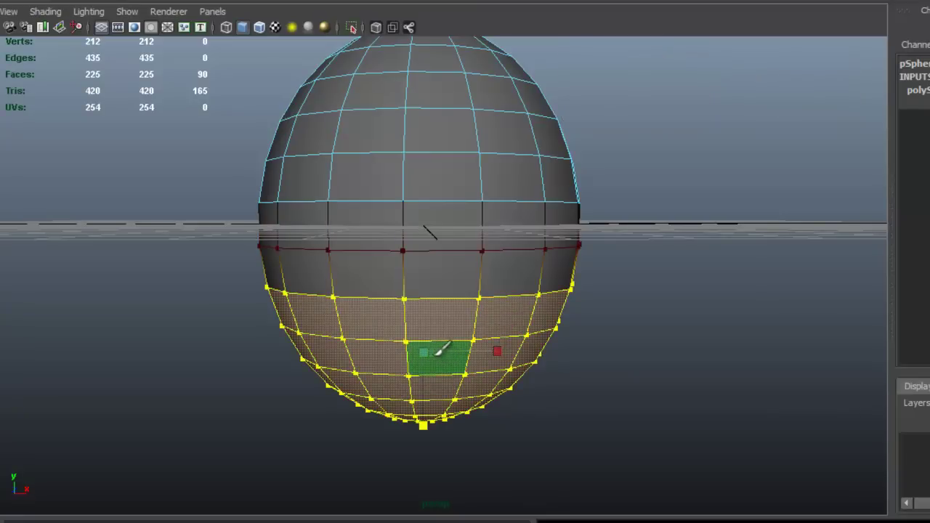
pyautogui.keyDown('alt'); pyautogui.moveTo(453, 356); pyautogui.dragTo(398, 358); pyautogui.keyUp('alt')
pyautogui.keyDown('alt'); pyautogui.moveTo(485, 336); pyautogui.dragTo(500, 343); pyautogui.keyUp('alt')
pyautogui.moveTo(428, 427); pyautogui.dragTo(427, 436)
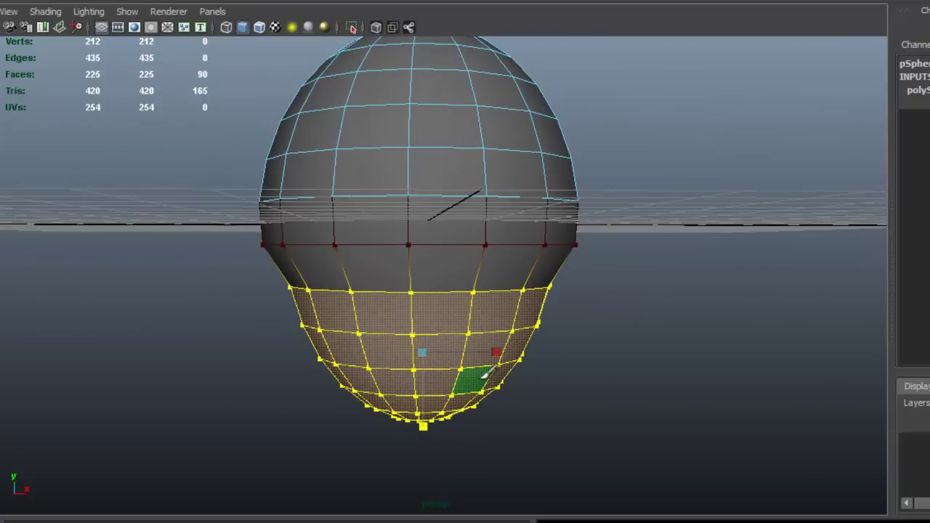
# Step: Shrink the selection to the bottom four rings of faces and scale them inward to taper the tip
pyautogui.hotkey('shift', ',')
pyautogui.hotkey('shift', ',')
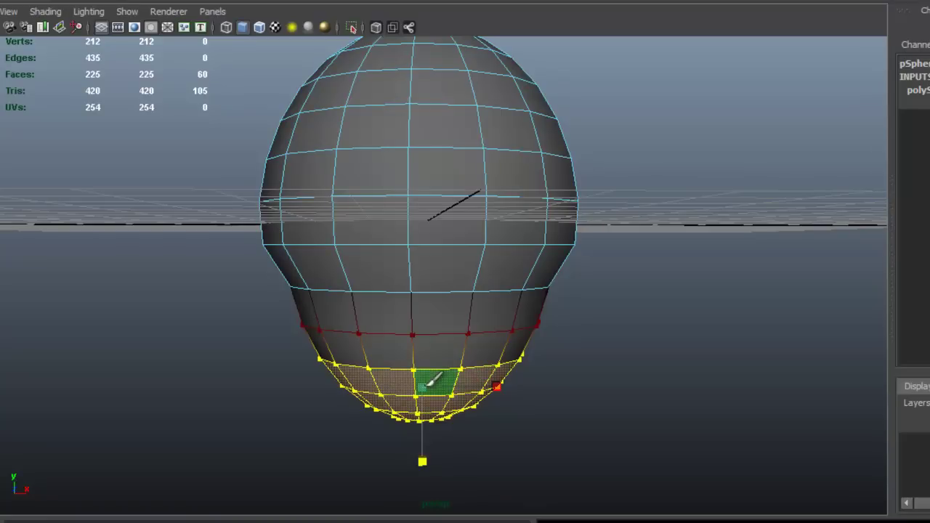
pyautogui.moveTo(423, 387); pyautogui.dragTo(404, 385)
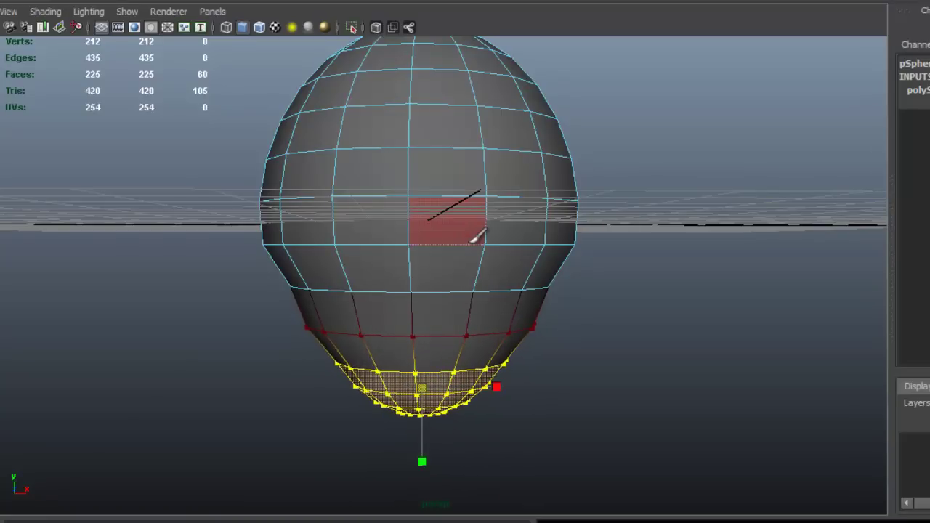
# Step: Switch to edge selection and scale the edge loop just below the middle inward to smooth the taper
pyautogui.hotkey('ctrl', 'z')
pyautogui.moveTo(475, 250)
pyautogui.keyDown('alt'); pyautogui.mouseDown()
pyautogui.moveTo(486, 260)
pyautogui.moveTo(491, 250)
pyautogui.mouseUp(); pyautogui.keyUp('alt')
pyautogui.rightClick(437, 249)
pyautogui.hotkey('ctrl', 'z')
pyautogui.hotkey('ctrl', 'z')
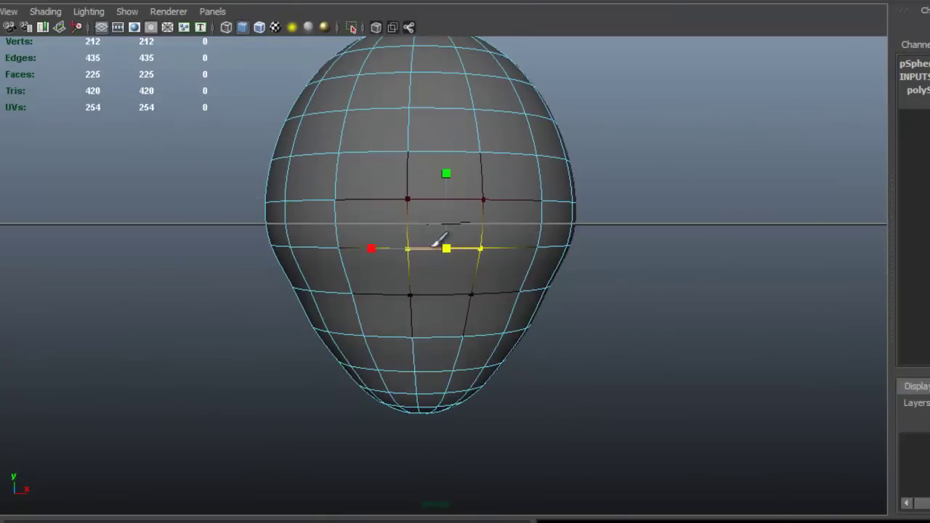
pyautogui.hotkey('ctrl', 'z')
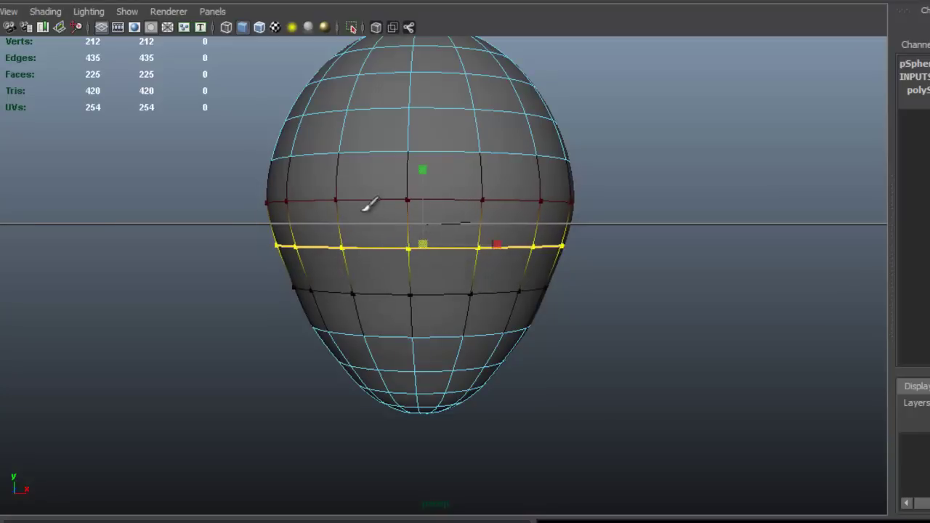
pyautogui.click(360, 222)
# Step: Select the lower edge loops one by one towards the tip and scale them inward to refine the taper
pyautogui.keyDown('alt'); pyautogui.moveTo(399, 210); pyautogui.dragTo(420, 334); pyautogui.keyUp('alt')
pyautogui.doubleClick(397, 335)
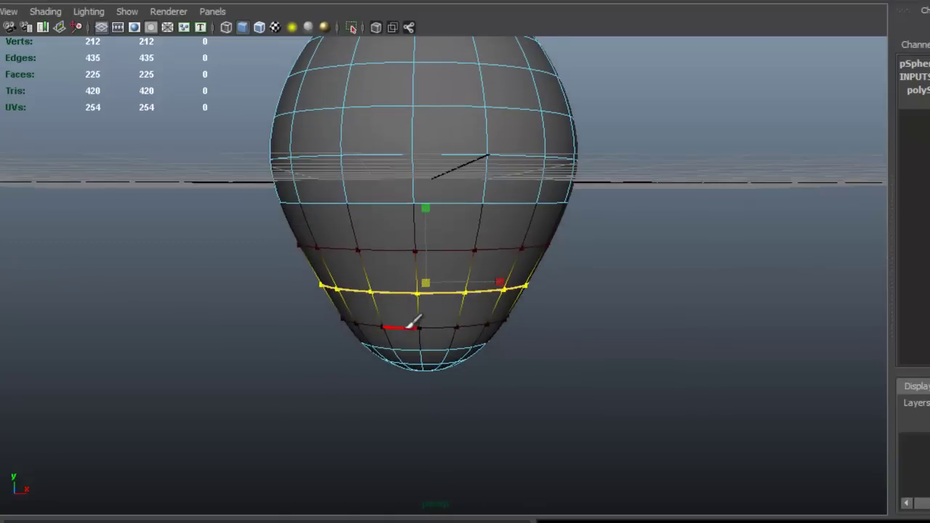
pyautogui.doubleClick(407, 327)
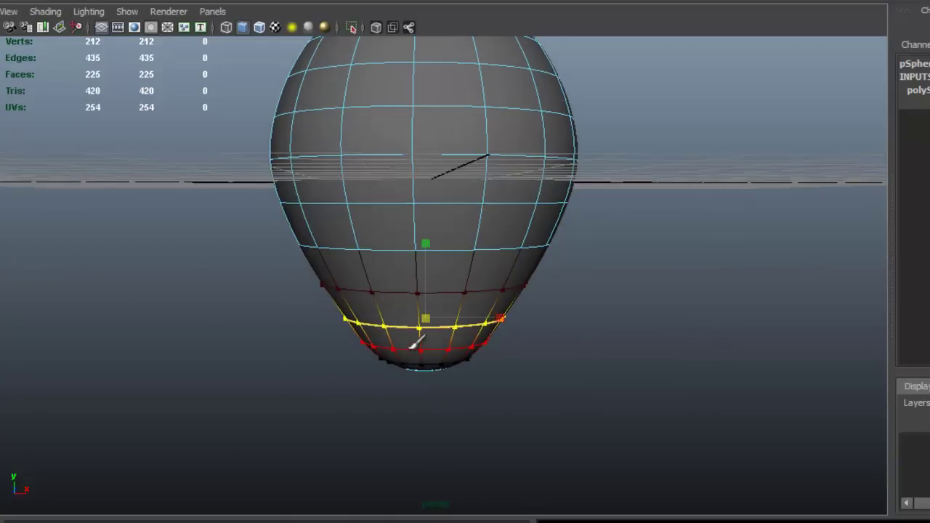
pyautogui.doubleClick(414, 349)
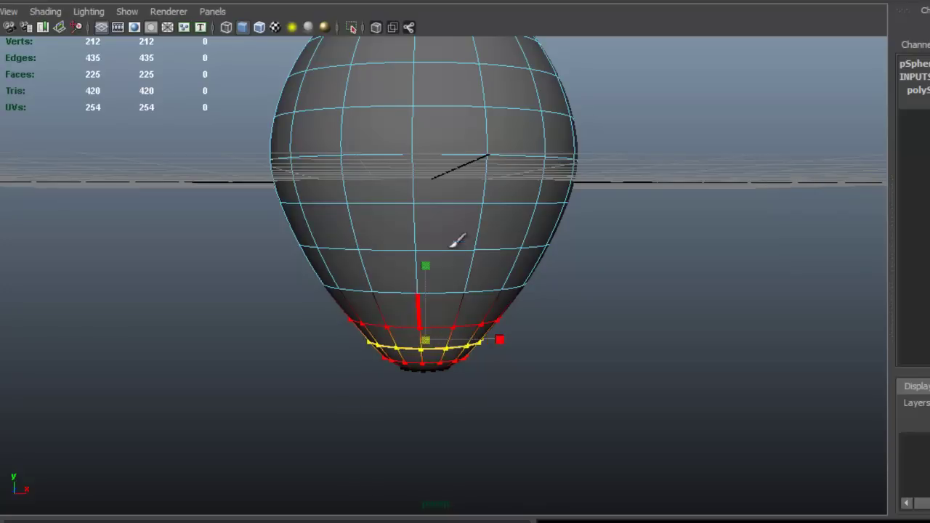
# Step: Select the ring of faces around the top pole and move it down with soft selection to form a dimple
pyautogui.keyDown('alt'); pyautogui.moveTo(451, 245); pyautogui.dragTo(423, 232); pyautogui.keyUp('alt')
pyautogui.scroll(3, 423, 233)
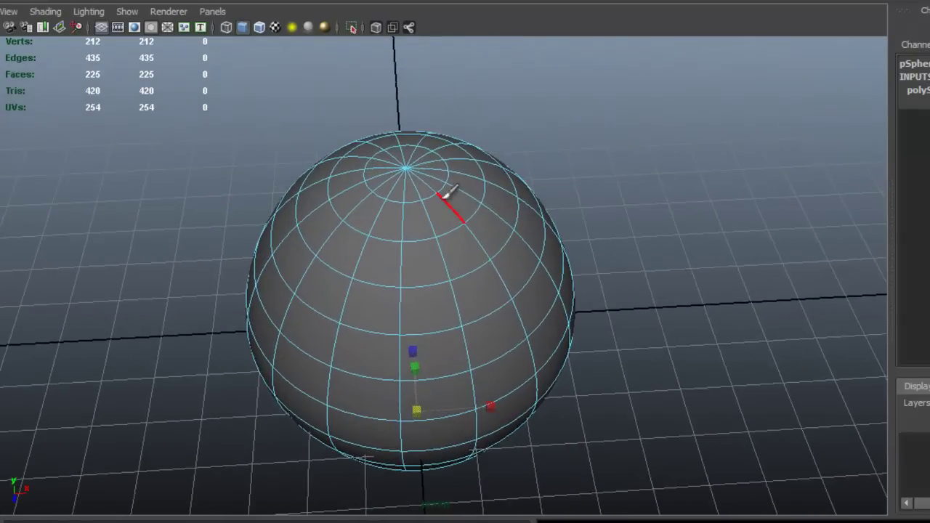
pyautogui.moveTo(436, 182); pyautogui.dragTo(428, 216, button='right')
pyautogui.moveTo(396, 162); pyautogui.dragTo(404, 167)
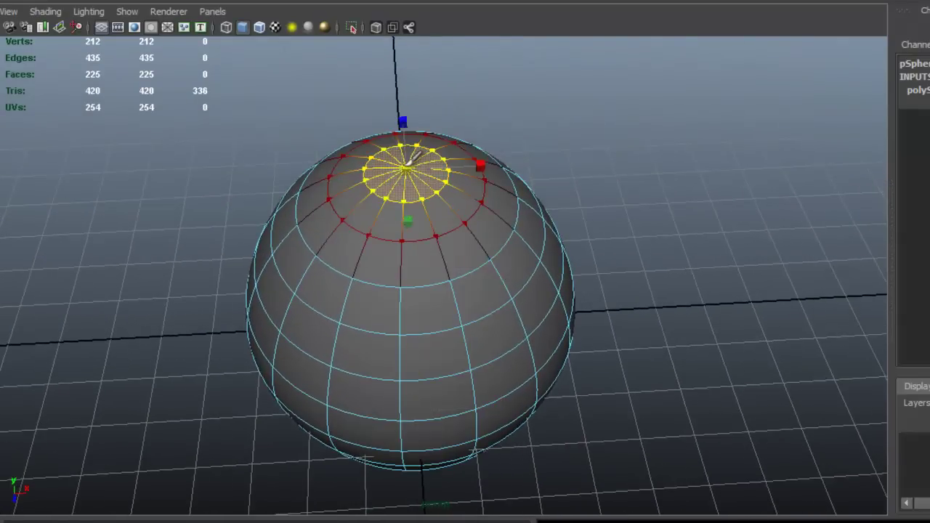
pyautogui.press('w')
pyautogui.keyDown('alt'); pyautogui.moveTo(459, 180); pyautogui.dragTo(437, 100); pyautogui.keyUp('alt')
pyautogui.keyDown('alt'); pyautogui.moveTo(437, 101); pyautogui.dragTo(445, 114, button='middle'); pyautogui.keyUp('alt')
pyautogui.moveTo(423, 60); pyautogui.dragTo(426, 89)
pyautogui.keyDown('alt'); pyautogui.moveTo(494, 162); pyautogui.dragTo(433, 159, button='right'); pyautogui.keyUp('alt')
pyautogui.keyDown('alt'); pyautogui.moveTo(433, 158); pyautogui.dragTo(423, 177); pyautogui.keyUp('alt')
pyautogui.keyDown('alt'); pyautogui.moveTo(423, 176); pyautogui.dragTo(496, 174, button='right'); pyautogui.keyUp('alt')
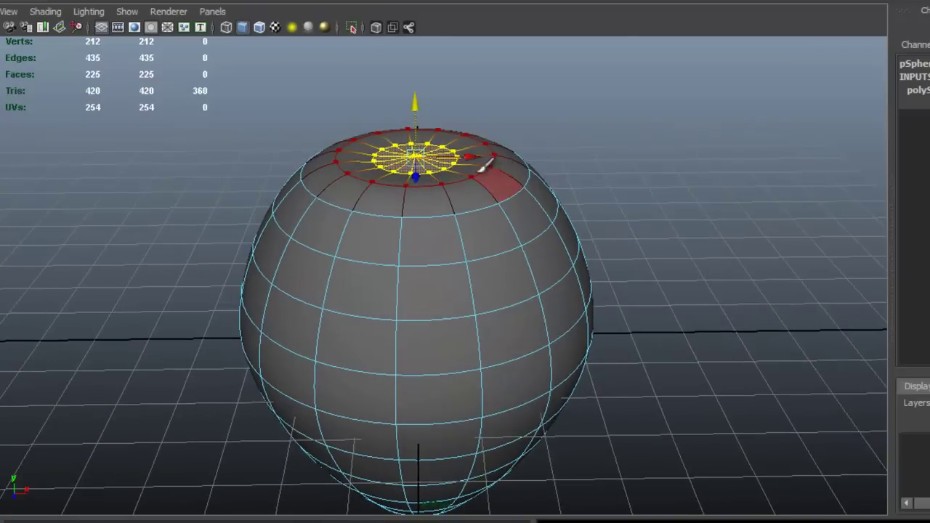
pyautogui.moveTo(417, 97); pyautogui.dragTo(442, 210)
pyautogui.scroll(3, 475, 194)
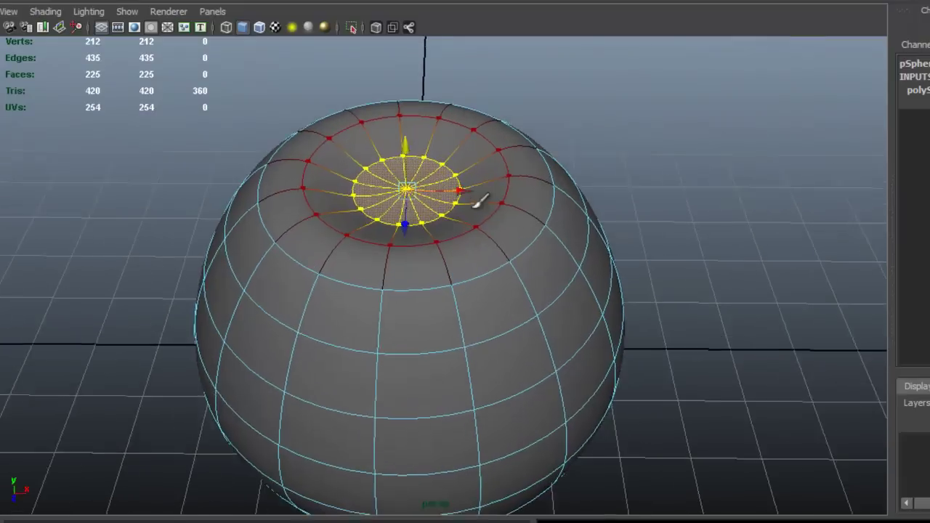
# Step: Turn off soft selection, select evenly spaced radial edges around the top dimple, and move them vertically to make the rim uneven
pyautogui.click(295, 193)
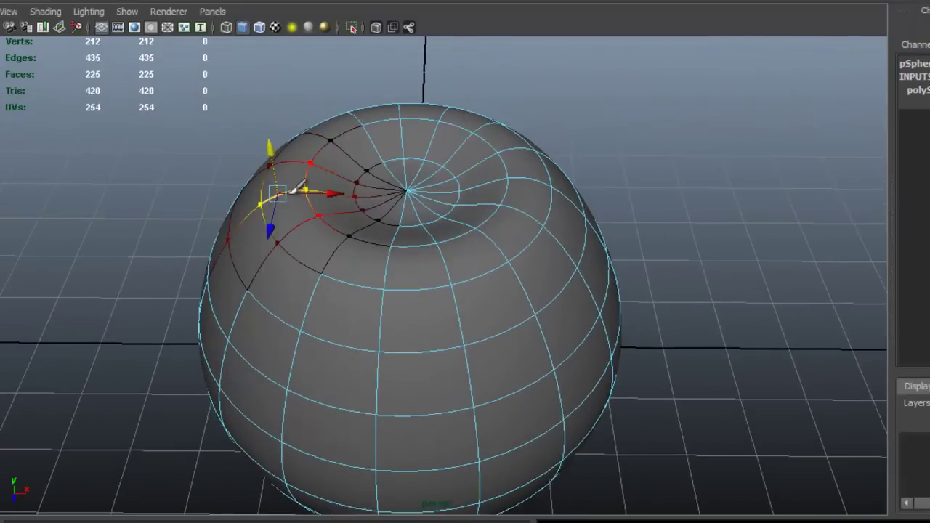
pyautogui.press('b')
pyautogui.keyDown('alt'); pyautogui.moveTo(331, 195); pyautogui.dragTo(290, 228); pyautogui.keyUp('alt')
pyautogui.scroll(1, 339, 231)
pyautogui.keyDown('shift'); pyautogui.click(339, 119); pyautogui.keyUp('shift')
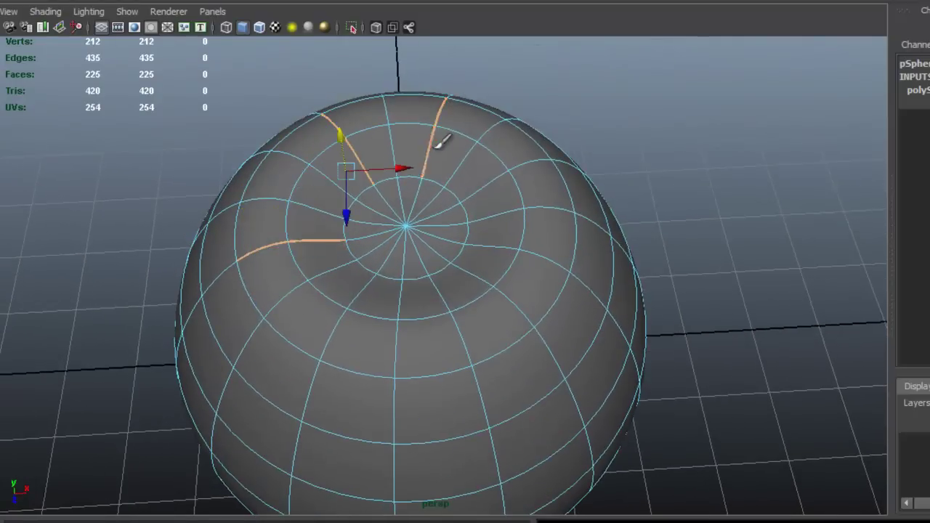
pyautogui.keyDown('shift'); pyautogui.click(494, 216); pyautogui.keyUp('shift')
pyautogui.keyDown('shift'); pyautogui.click(553, 208); pyautogui.keyUp('shift')
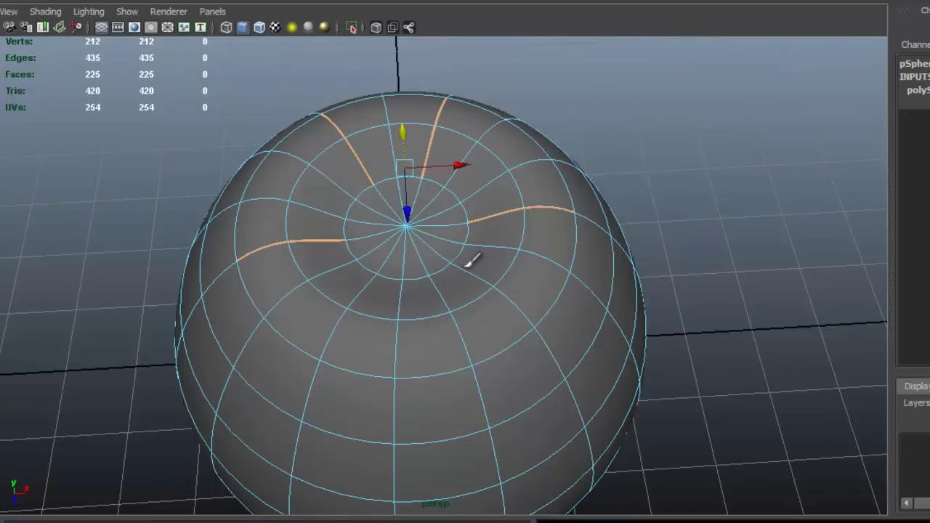
pyautogui.keyDown('shift'); pyautogui.click(443, 294); pyautogui.keyUp('shift')
pyautogui.keyDown('shift'); pyautogui.click(462, 319); pyautogui.keyUp('shift')
pyautogui.keyDown('alt'); pyautogui.moveTo(449, 213); pyautogui.dragTo(450, 181); pyautogui.keyUp('alt')
pyautogui.keyDown('alt'); pyautogui.moveTo(452, 158); pyautogui.dragTo(462, 186, button='middle'); pyautogui.keyUp('alt')
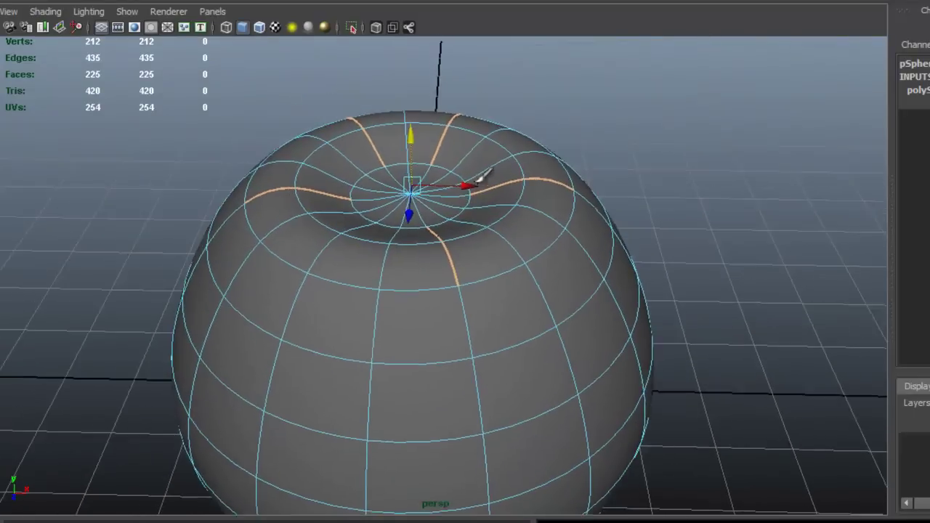
pyautogui.scroll(-1, 462, 186)
pyautogui.moveTo(416, 152); pyautogui.dragTo(441, 121)
pyautogui.moveTo(420, 77); pyautogui.dragTo(421, 89)
# Step: Return to object mode, deselect the mesh and examine the overall shape from several sides
pyautogui.keyDown('alt'); pyautogui.moveTo(519, 175); pyautogui.dragTo(388, 165, button='right'); pyautogui.keyUp('alt')
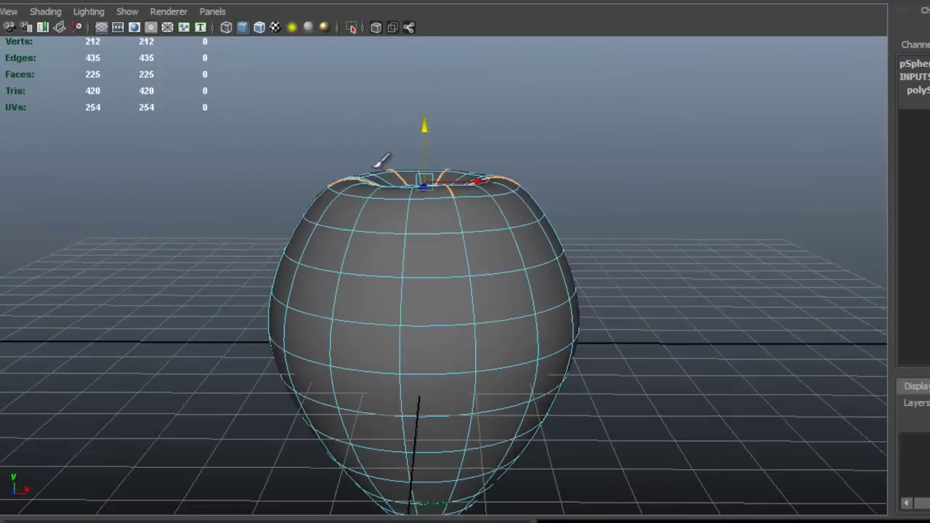
pyautogui.keyDown('alt'); pyautogui.moveTo(391, 154); pyautogui.dragTo(476, 209); pyautogui.keyUp('alt')
pyautogui.moveTo(472, 214); pyautogui.dragTo(574, 187, button='right')
pyautogui.click(577, 188)
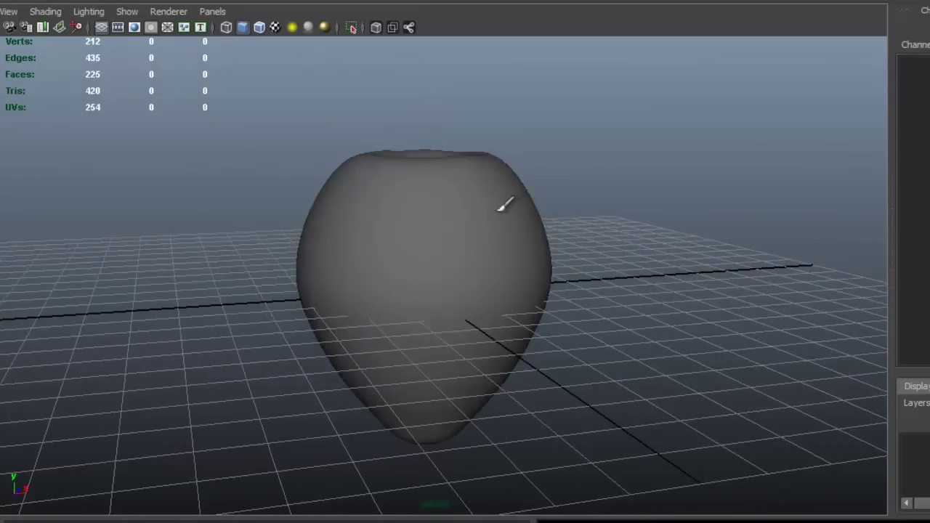
pyautogui.keyDown('alt'); pyautogui.moveTo(487, 214); pyautogui.dragTo(345, 268); pyautogui.keyUp('alt')
# Step: Select the horizontal edge loop around the widest part of the mesh, scale it slightly inward and clear the selection
pyautogui.click(453, 195)
pyautogui.moveTo(342, 270); pyautogui.dragTo(365, 269, button='right')
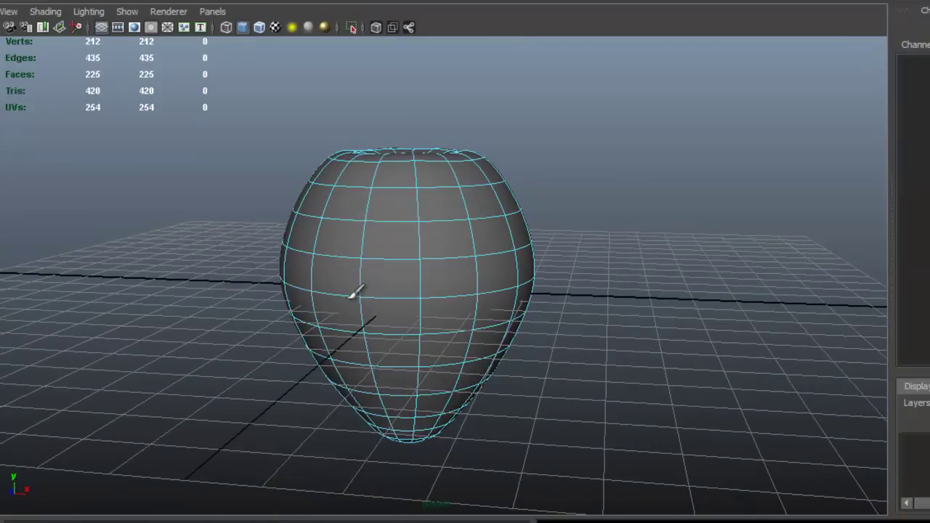
pyautogui.doubleClick(347, 294)
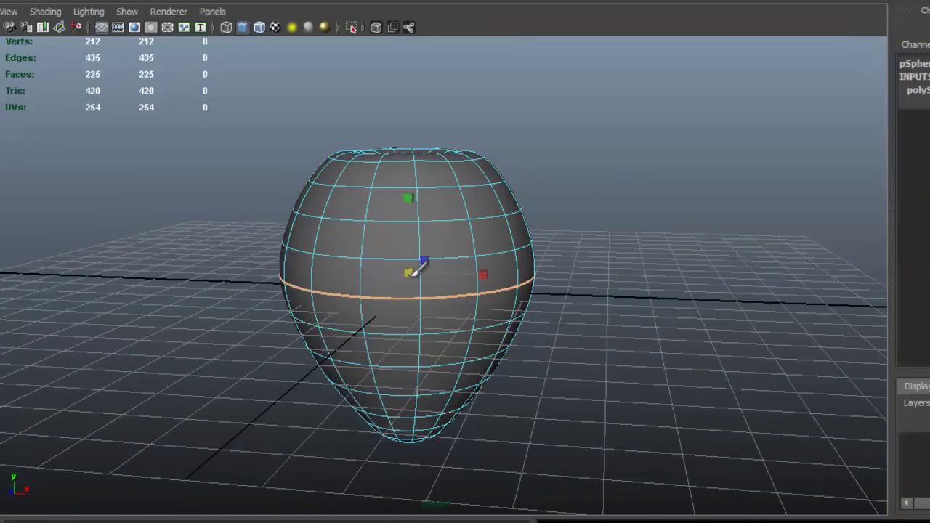
pyautogui.moveTo(412, 272); pyautogui.dragTo(409, 272)
pyautogui.click(560, 188)
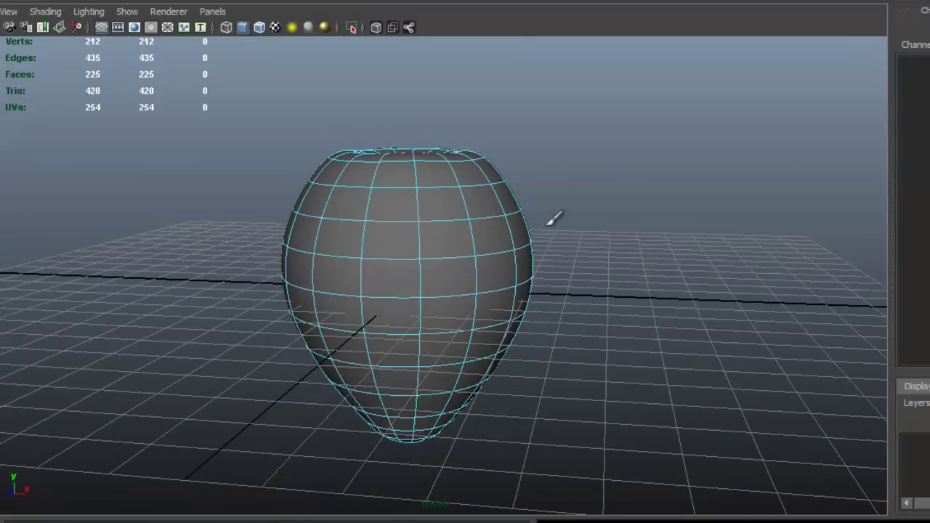
# Step: Set the Move tool's selection style to Marquee and select all edges of the mesh
pyautogui.keyDown('alt'); pyautogui.moveTo(562, 223); pyautogui.dragTo(473, 232); pyautogui.keyUp('alt')
pyautogui.rightClick(425, 201)
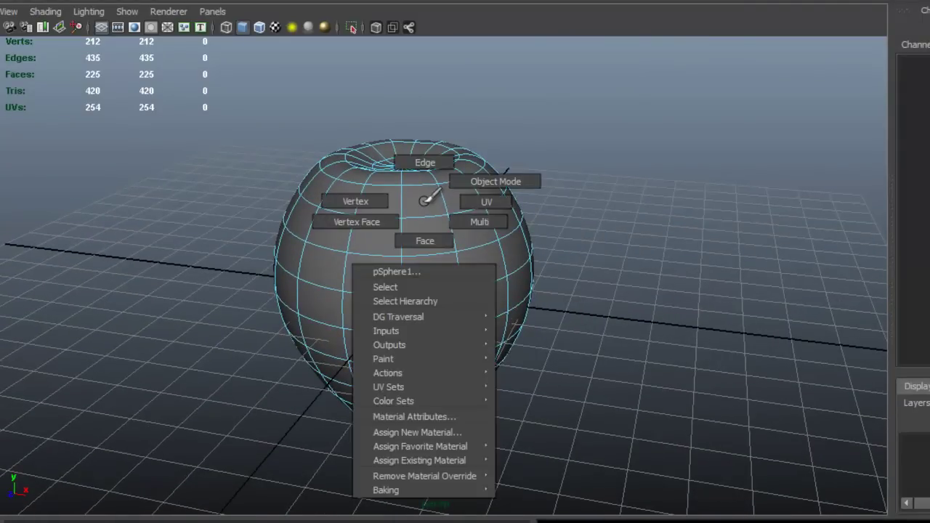
pyautogui.moveTo(425, 201); pyautogui.dragTo(427, 169, button='right')
pyautogui.keyDown('alt'); pyautogui.moveTo(446, 211); pyautogui.dragTo(404, 183); pyautogui.keyUp('alt')
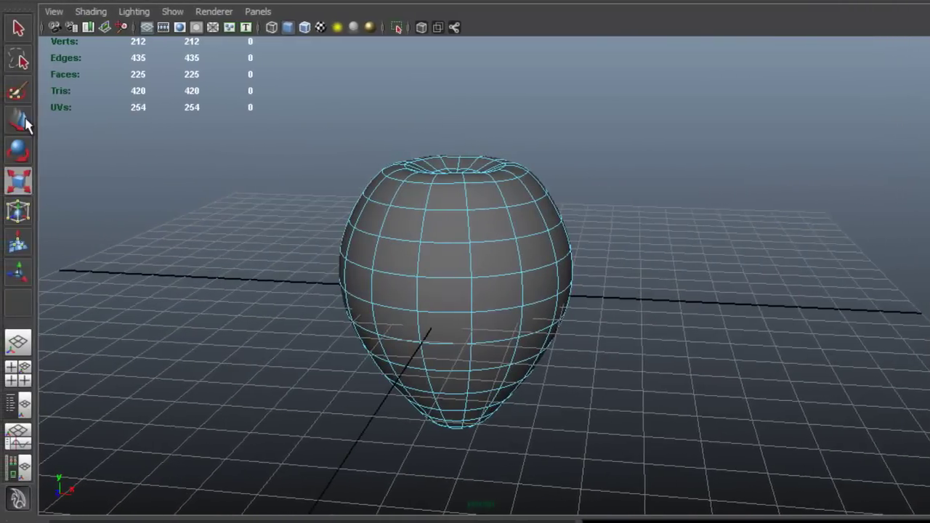
pyautogui.doubleClick(25, 120)
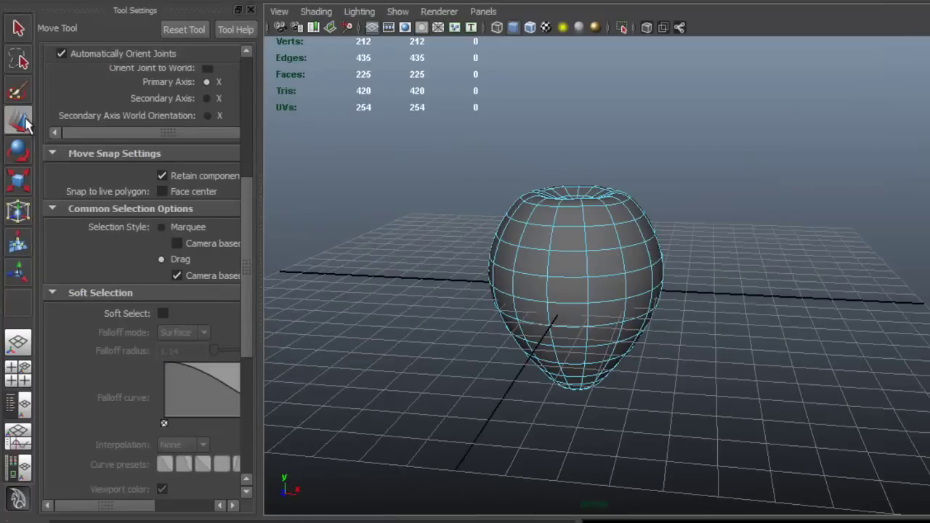
pyautogui.click(158, 226)
pyautogui.keyDown('alt'); pyautogui.moveTo(481, 248); pyautogui.dragTo(443, 172); pyautogui.keyUp('alt')
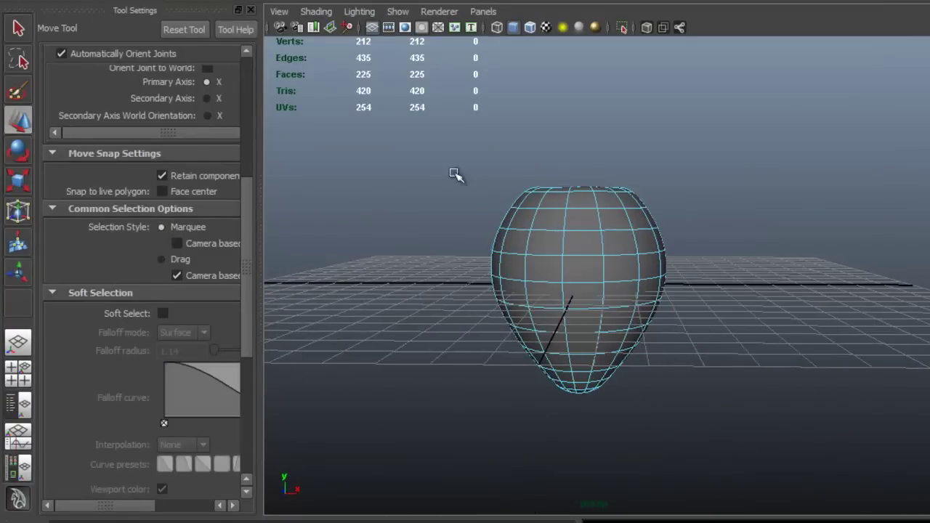
pyautogui.moveTo(405, 143); pyautogui.dragTo(719, 450)
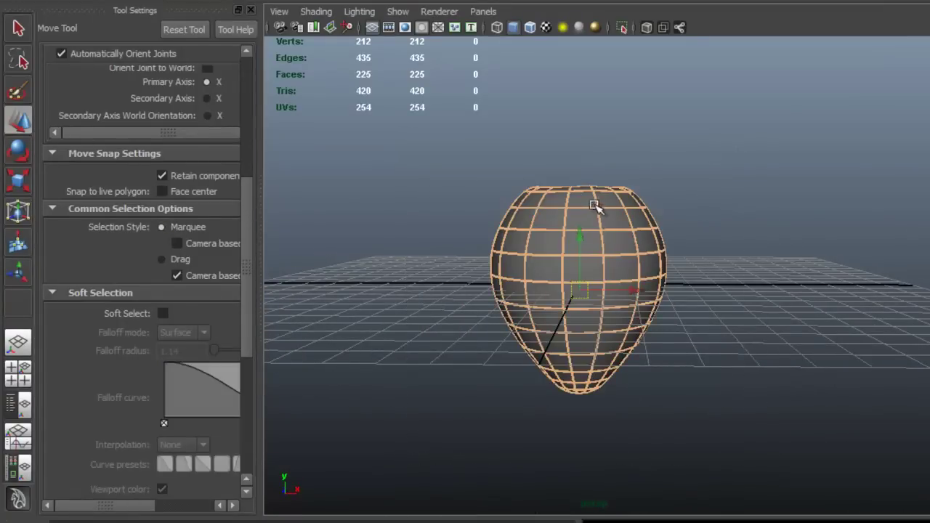
# Step: Store the selected edges as a quick select set named "edges"
pyautogui.keyDown('alt'); pyautogui.moveTo(769, 467); pyautogui.dragTo(596, 273); pyautogui.keyUp('alt')
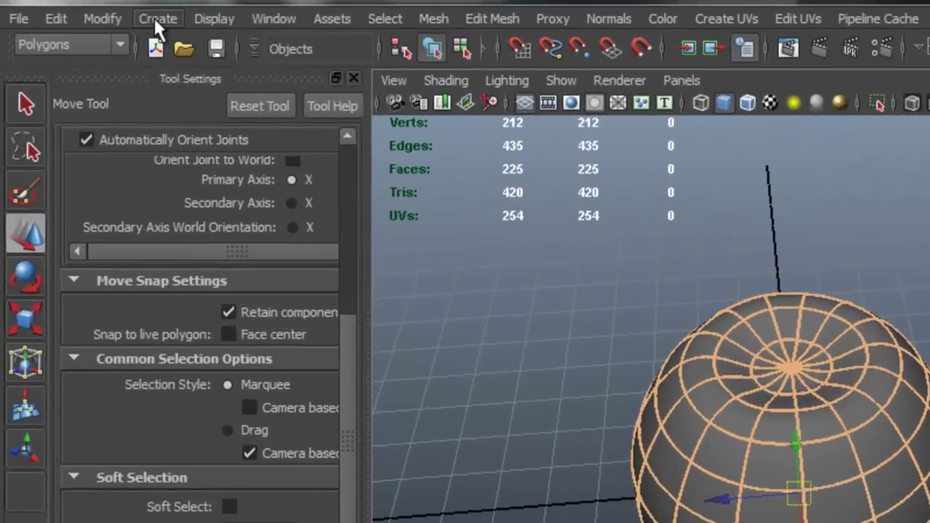
pyautogui.click(157, 19)
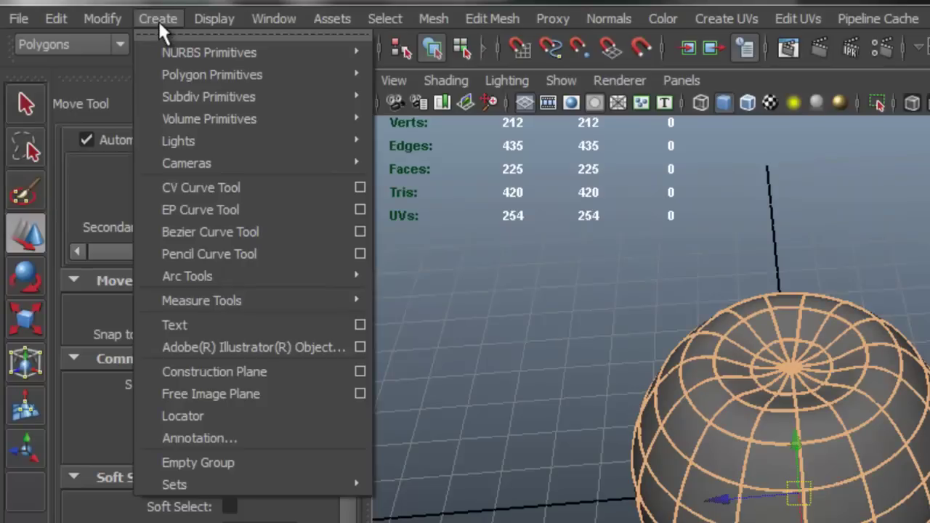
pyautogui.moveTo(357, 482)
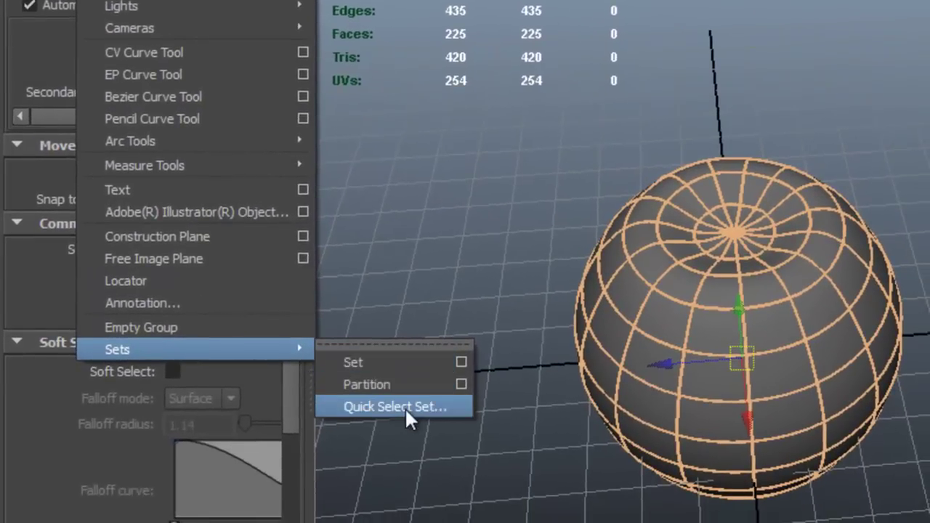
pyautogui.click(414, 407)
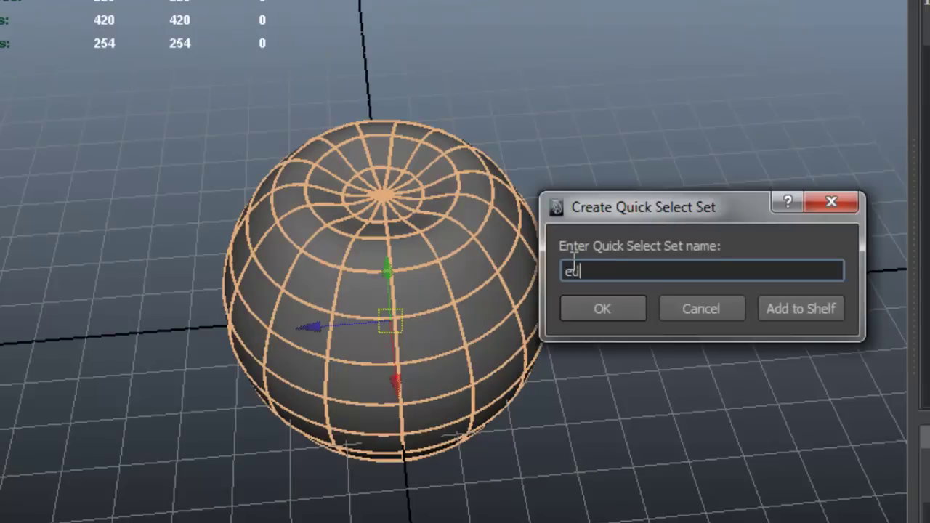
pyautogui.click(607, 311)
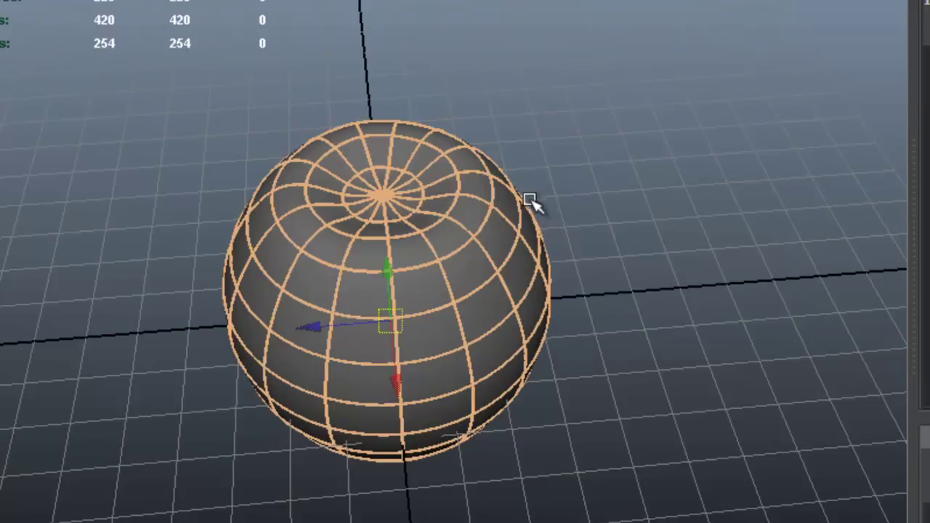
# Step: Select all faces of the mesh and apply Poke Face to them
pyautogui.keyDown('alt'); pyautogui.moveTo(530, 201); pyautogui.dragTo(530, 137); pyautogui.keyUp('alt')
pyautogui.moveTo(409, 178); pyautogui.dragTo(408, 219, button='right')
pyautogui.moveTo(261, 112); pyautogui.dragTo(679, 484)
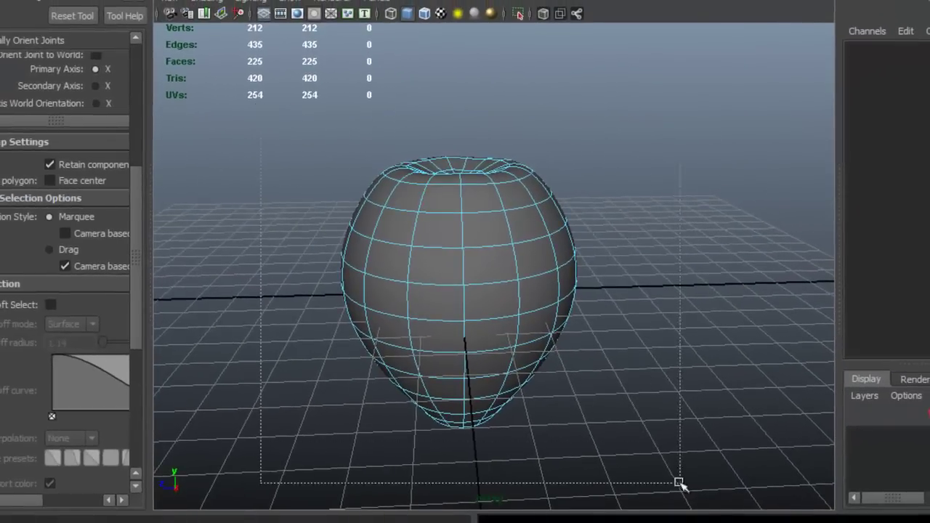
pyautogui.keyDown('alt'); pyautogui.moveTo(594, 211); pyautogui.dragTo(592, 312); pyautogui.keyUp('alt')
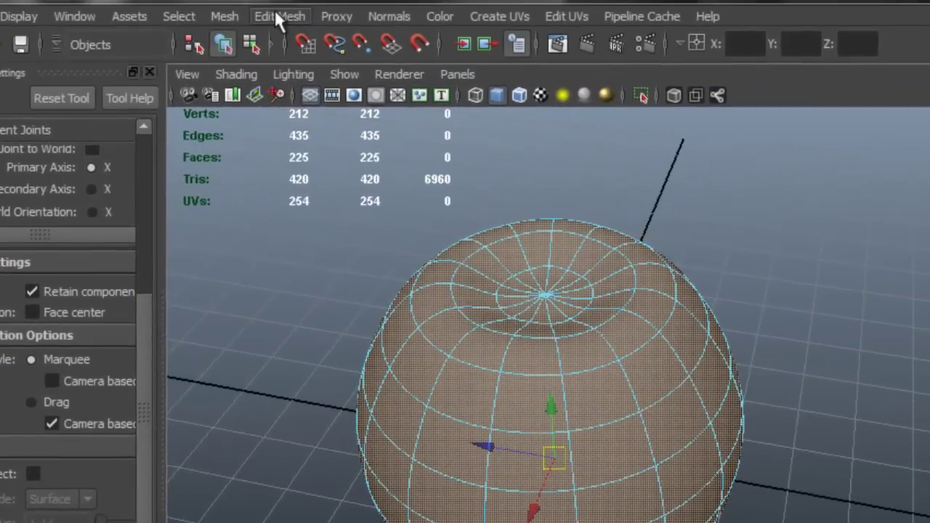
pyautogui.click(277, 15)
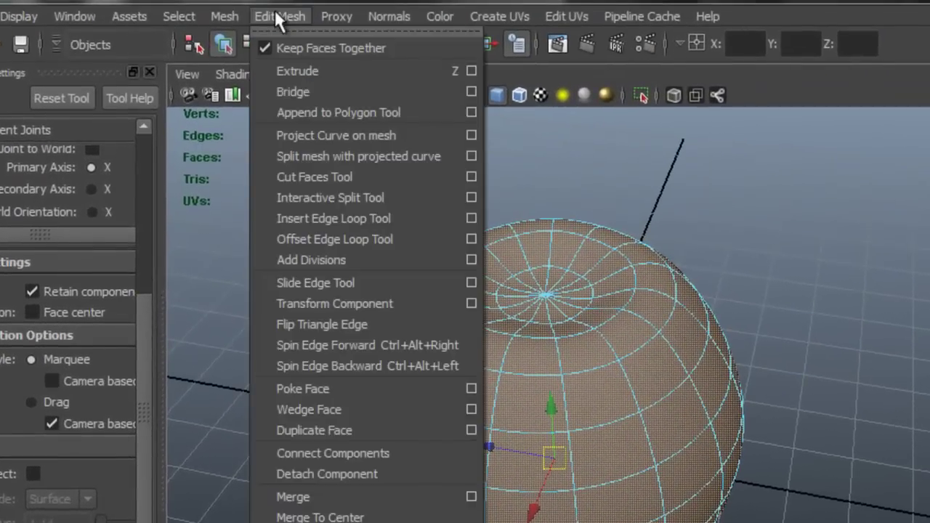
pyautogui.click(429, 396)
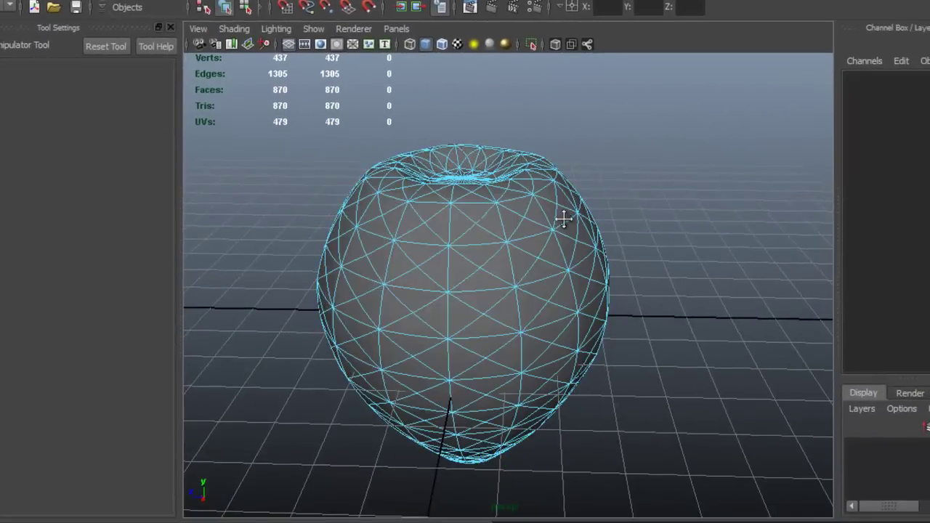
# Step: Return to edge selection and recall the original edges with the "edges" quick select set
pyautogui.keyDown('alt'); pyautogui.moveTo(540, 223); pyautogui.dragTo(554, 220, button='middle'); pyautogui.keyUp('alt')
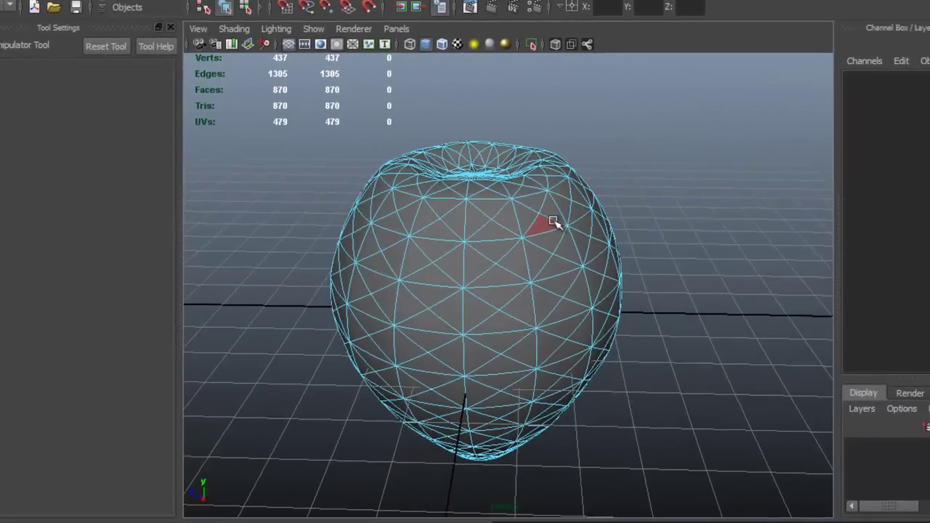
pyautogui.moveTo(500, 200); pyautogui.dragTo(502, 174, button='right')
pyautogui.keyDown('alt'); pyautogui.moveTo(502, 178); pyautogui.dragTo(496, 226); pyautogui.keyUp('alt')
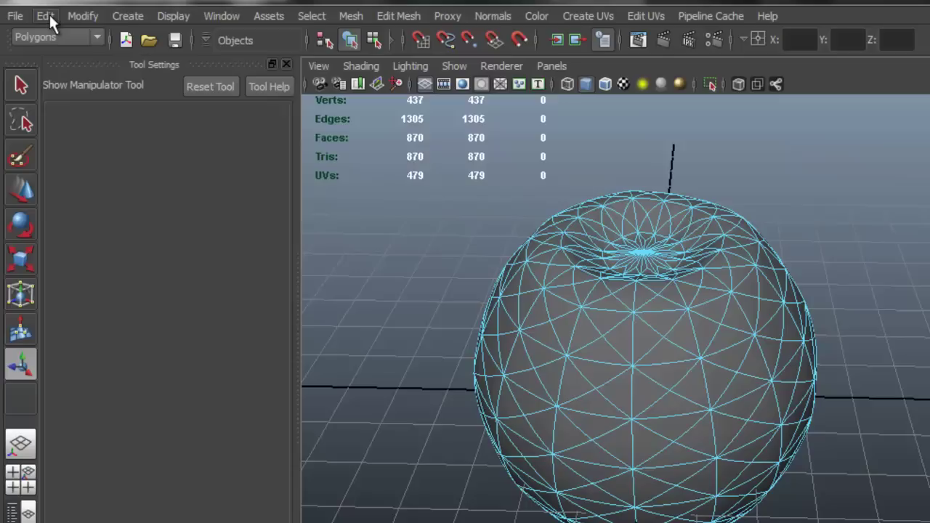
pyautogui.click(45, 15)
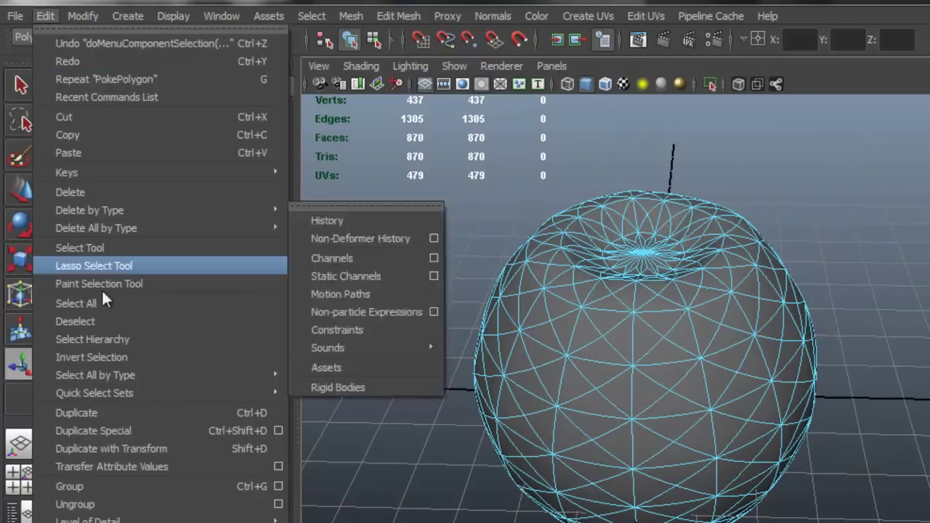
pyautogui.moveTo(220, 392)
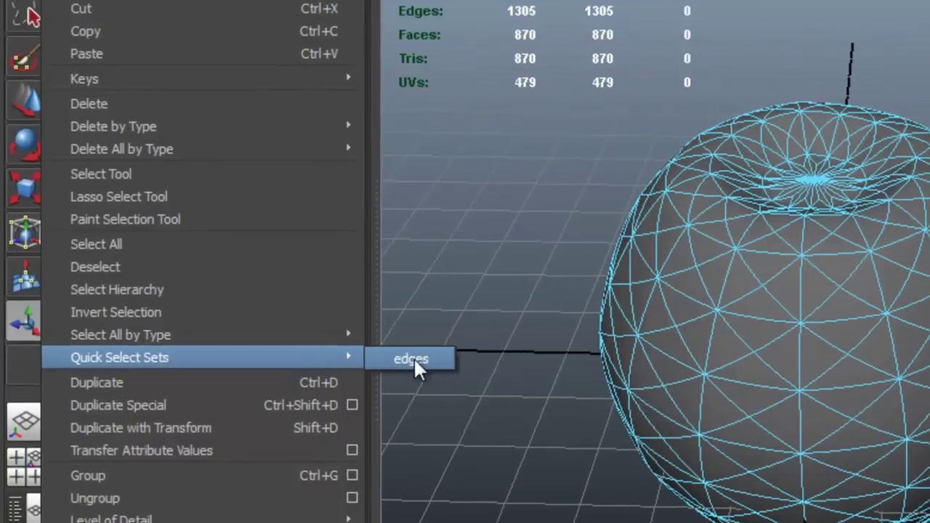
pyautogui.click(412, 359)
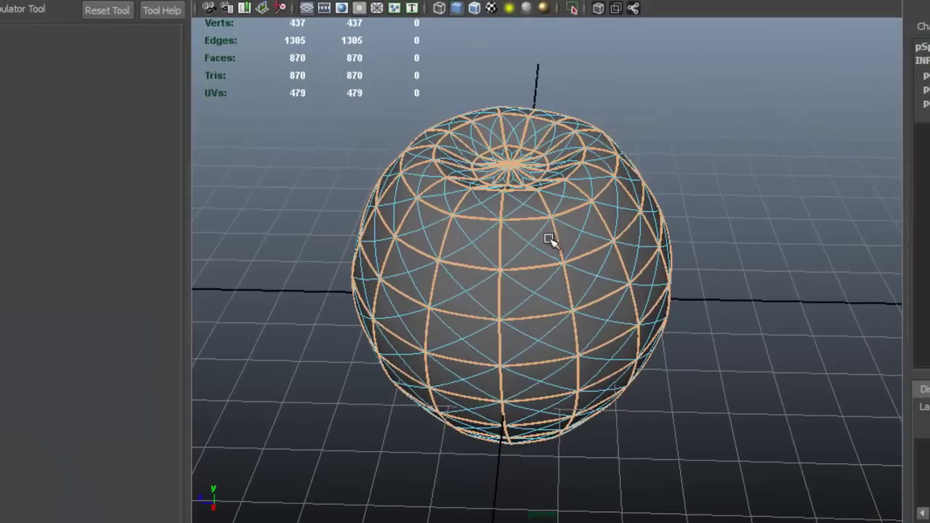
# Step: Delete the selected original edges with Delete Edge/Vertex to leave a diagonal diamond pattern
pyautogui.keyDown('alt'); pyautogui.moveTo(667, 235); pyautogui.dragTo(643, 234); pyautogui.keyUp('alt')
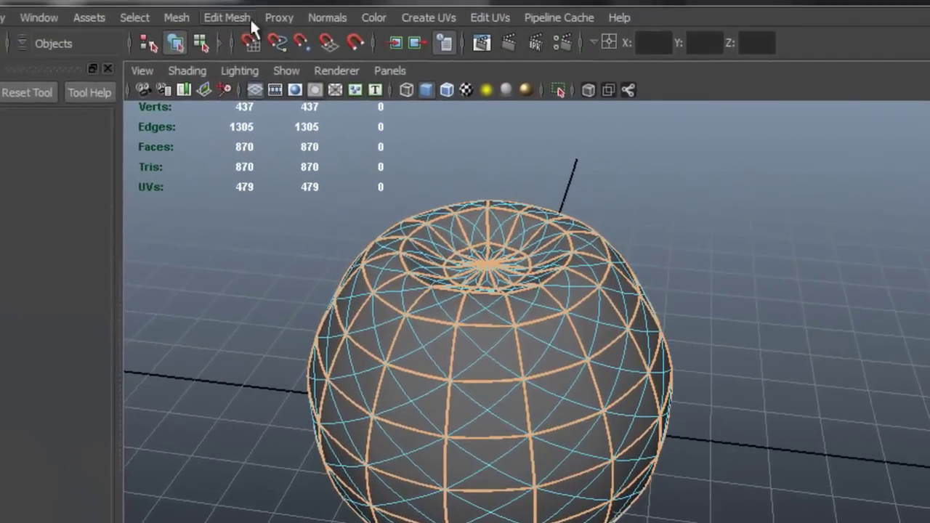
pyautogui.click(230, 17)
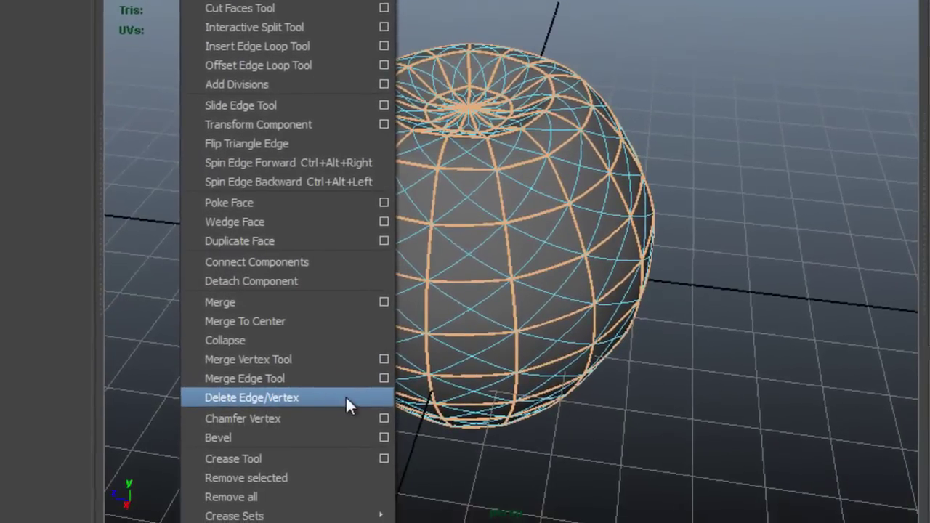
pyautogui.click(345, 397)
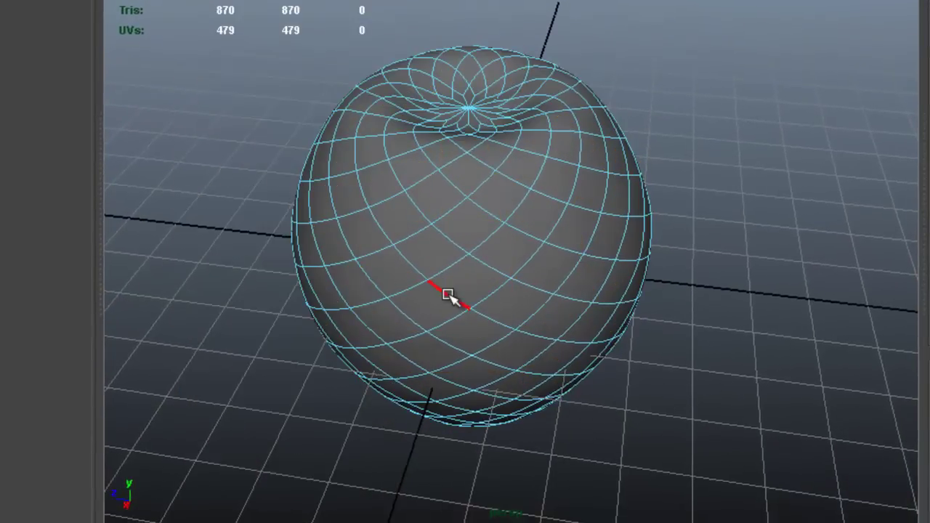
pyautogui.keyDown('alt'); pyautogui.moveTo(583, 347); pyautogui.dragTo(593, 317); pyautogui.keyUp('alt')
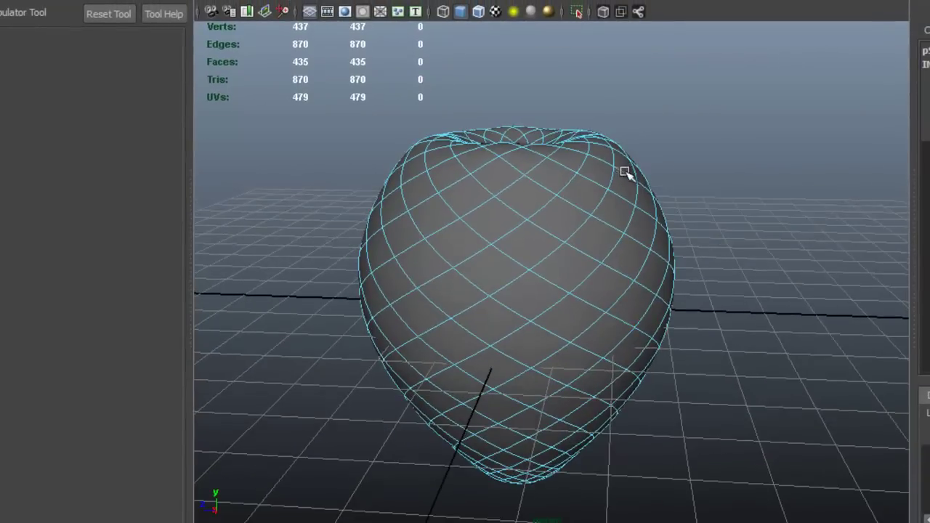
# Step: Switch to face selection and select every face of the diamond-patterned mesh
pyautogui.keyDown('alt'); pyautogui.moveTo(447, 338); pyautogui.dragTo(473, 320); pyautogui.keyUp('alt')
pyautogui.moveTo(467, 240); pyautogui.dragTo(467, 284, button='right')
pyautogui.scroll(-3, 494, 263)
pyautogui.keyDown('alt'); pyautogui.moveTo(498, 260); pyautogui.dragTo(381, 170); pyautogui.keyUp('alt')
pyautogui.moveTo(401, 204); pyautogui.dragTo(726, 476)
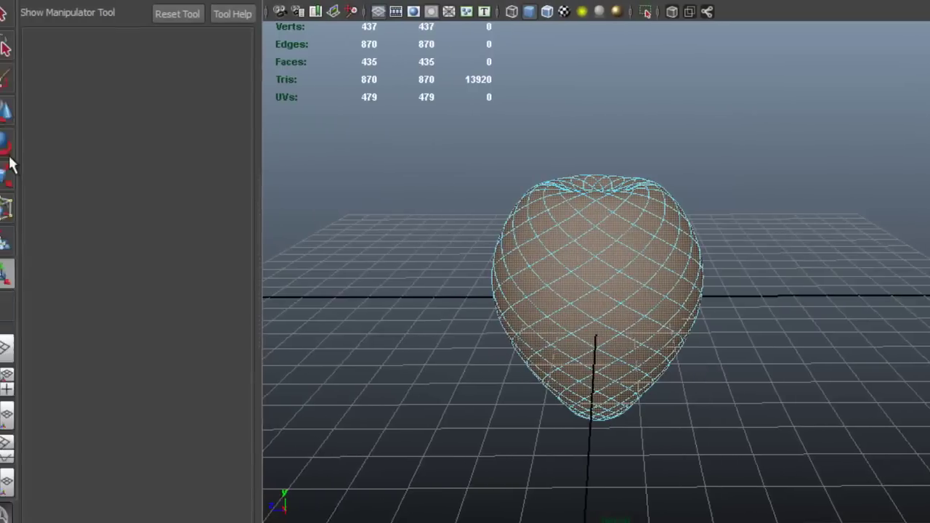
# Step: Set the Move tool's selection style to Drag and deselect the star of faces around the top pole
pyautogui.click(21, 109)
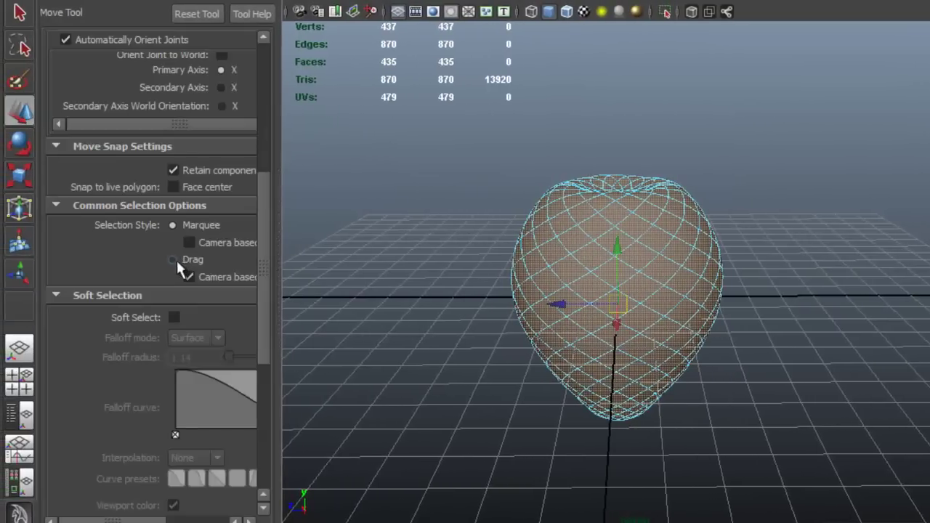
pyautogui.click(173, 260)
pyautogui.click(267, 2)
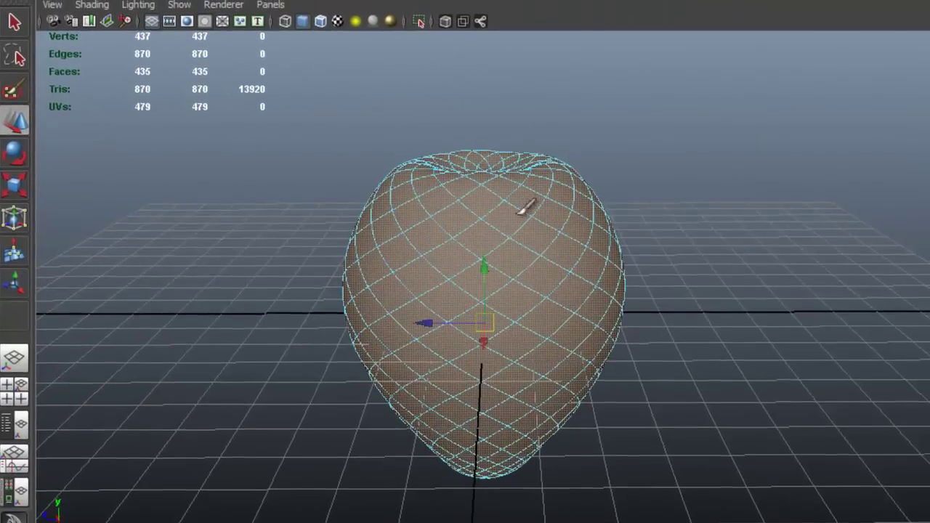
pyautogui.keyDown('alt'); pyautogui.moveTo(528, 229); pyautogui.dragTo(523, 275); pyautogui.keyUp('alt')
pyautogui.keyDown('alt'); pyautogui.moveTo(476, 191); pyautogui.dragTo(687, 237, button='right'); pyautogui.keyUp('alt')
pyautogui.keyDown('alt'); pyautogui.moveTo(536, 204); pyautogui.dragTo(567, 211, button='right'); pyautogui.keyUp('alt')
pyautogui.keyDown('alt'); pyautogui.moveTo(490, 182); pyautogui.dragTo(527, 207, button='middle'); pyautogui.keyUp('alt')
pyautogui.moveTo(482, 164)
pyautogui.keyDown('ctrl'); pyautogui.mouseDown()
pyautogui.moveTo(477, 159)
pyautogui.moveTo(488, 215)
pyautogui.moveTo(493, 159)
pyautogui.mouseUp(); pyautogui.keyUp('ctrl')
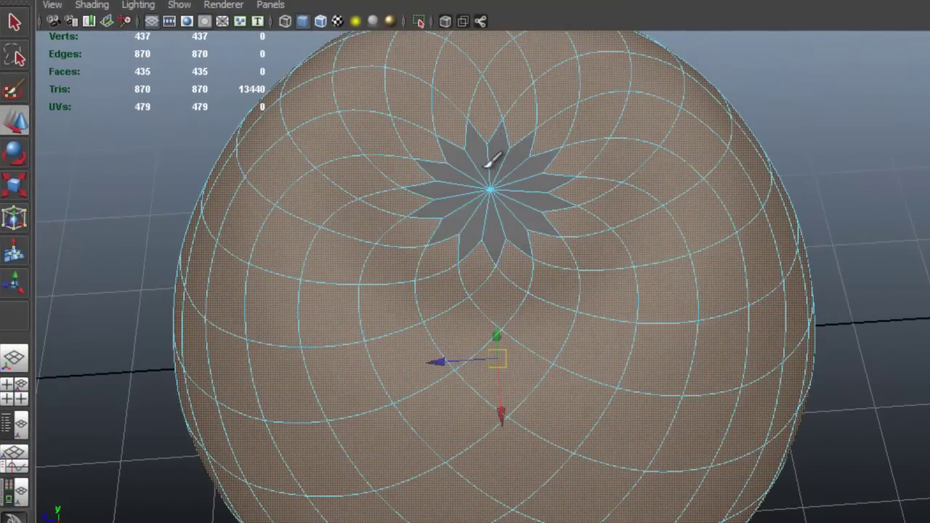
# Step: Deselect the star of faces around the bottom pole of the mesh
pyautogui.keyDown('alt'); pyautogui.moveTo(539, 207); pyautogui.dragTo(487, 227, button='right'); pyautogui.keyUp('alt')
pyautogui.keyDown('alt'); pyautogui.moveTo(529, 241); pyautogui.dragTo(525, 185); pyautogui.keyUp('alt')
pyautogui.keyDown('alt'); pyautogui.moveTo(538, 284); pyautogui.dragTo(540, 137); pyautogui.keyUp('alt')
pyautogui.keyDown('alt'); pyautogui.moveTo(526, 360); pyautogui.dragTo(521, 268, button='middle'); pyautogui.keyUp('alt')
pyautogui.keyDown('alt'); pyautogui.moveTo(522, 268); pyautogui.dragTo(546, 265, button='right'); pyautogui.keyUp('alt')
pyautogui.moveTo(496, 231)
pyautogui.keyDown('ctrl'); pyautogui.mouseDown()
pyautogui.moveTo(491, 256)
pyautogui.moveTo(515, 241)
pyautogui.moveTo(490, 224)
pyautogui.mouseUp(); pyautogui.keyUp('ctrl')
# Step: Try to extrude the selected faces with Keep Faces Together enabled
pyautogui.keyDown('alt'); pyautogui.moveTo(499, 219); pyautogui.dragTo(431, 158, button='right'); pyautogui.keyUp('alt')
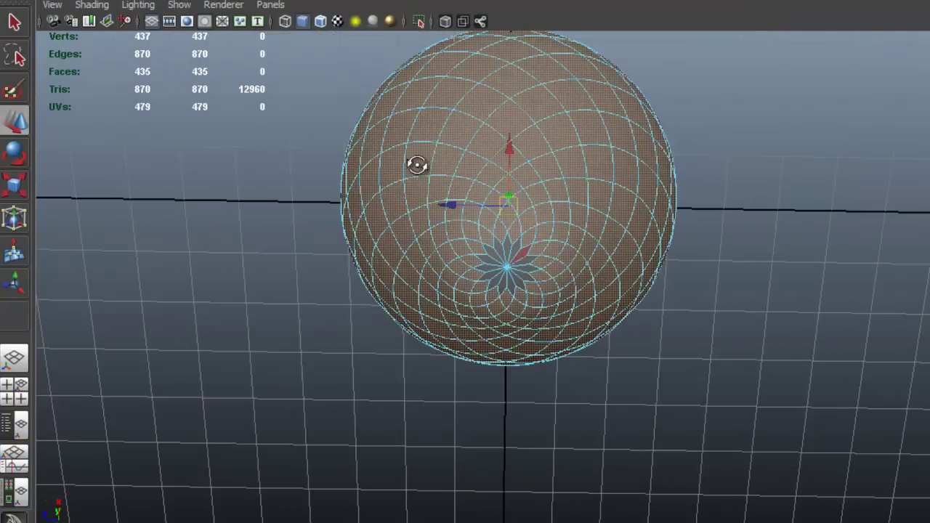
pyautogui.keyDown('alt'); pyautogui.moveTo(487, 133); pyautogui.dragTo(526, 175); pyautogui.keyUp('alt')
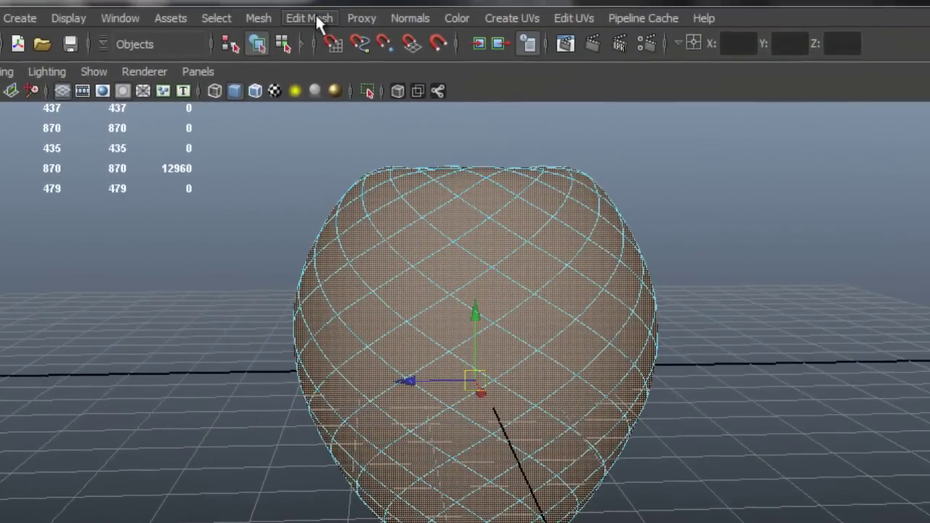
pyautogui.click(328, 5)
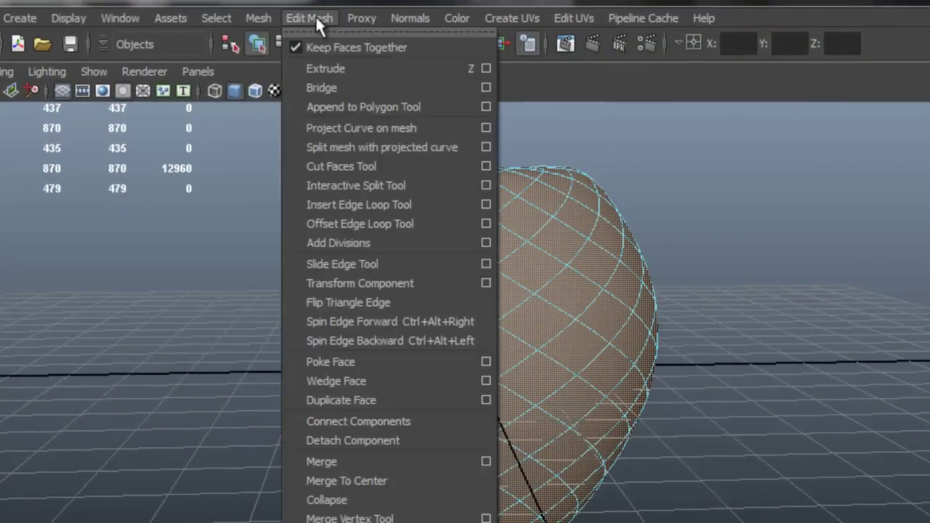
pyautogui.click(360, 67)
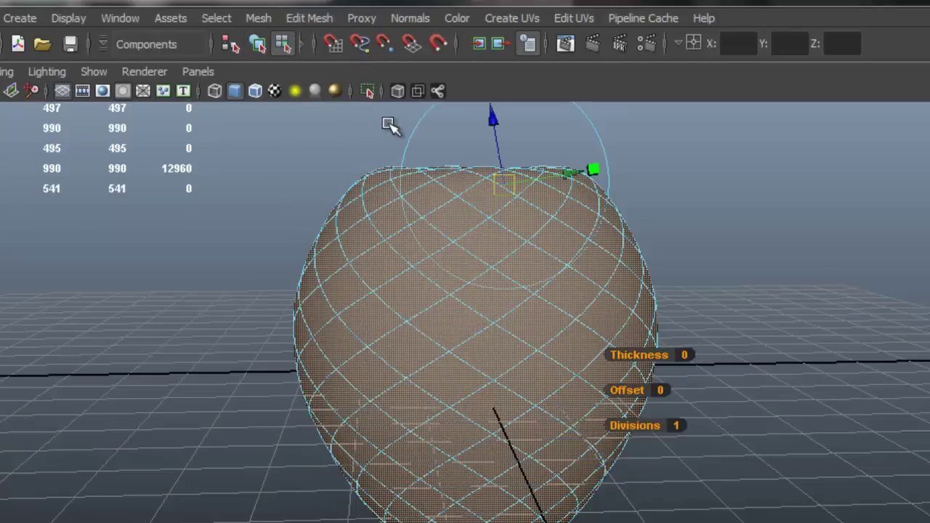
pyautogui.press('F8')
pyautogui.keyDown('alt'); pyautogui.moveTo(443, 144); pyautogui.dragTo(445, 164); pyautogui.keyUp('alt')
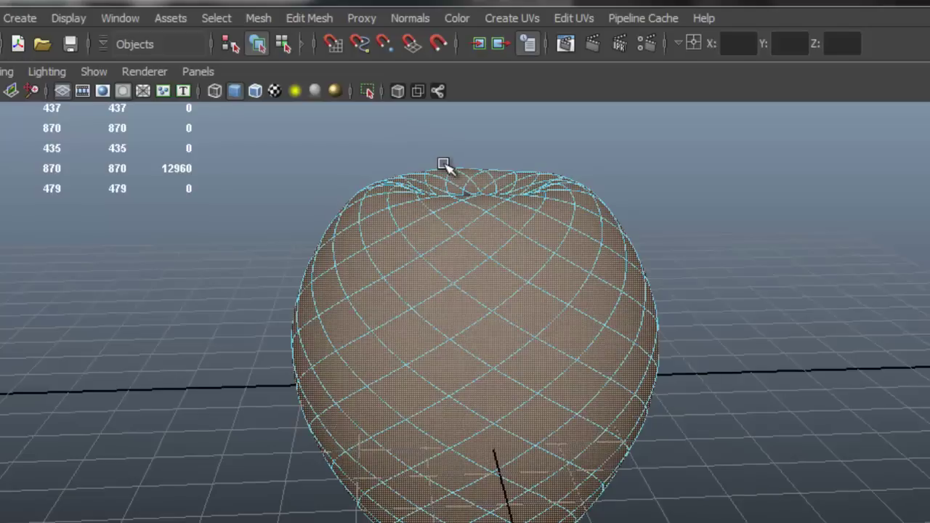
# Step: Turn off Keep Faces Together and extrude the selected diamond faces individually
pyautogui.click(308, 18)
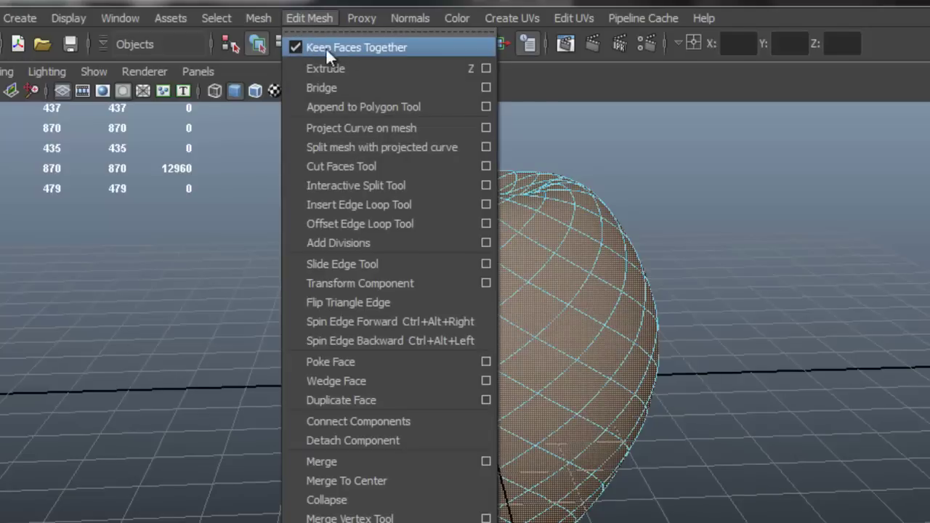
pyautogui.click(297, 46)
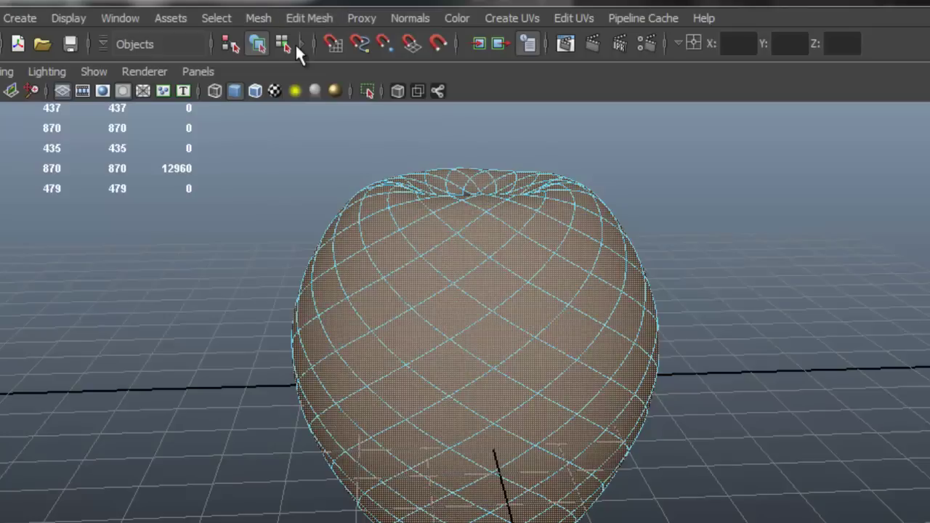
pyautogui.click(316, 17)
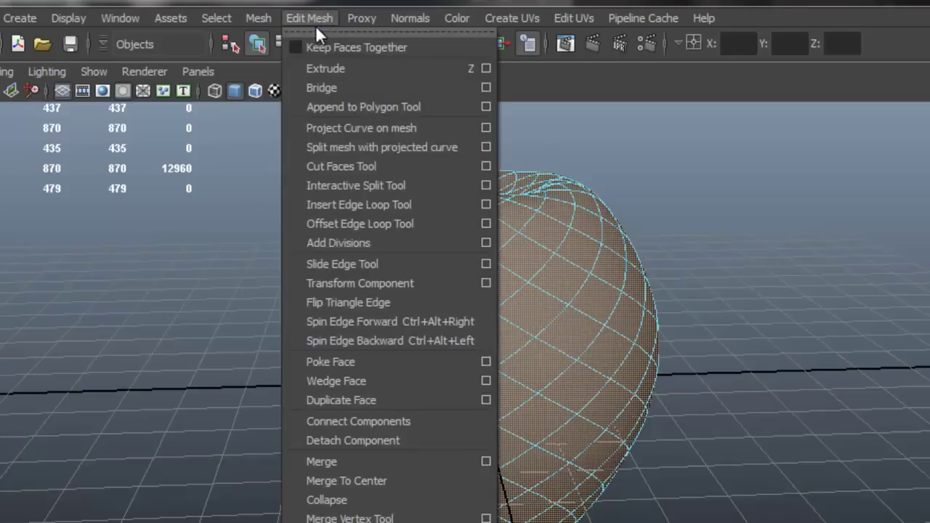
pyautogui.click(371, 68)
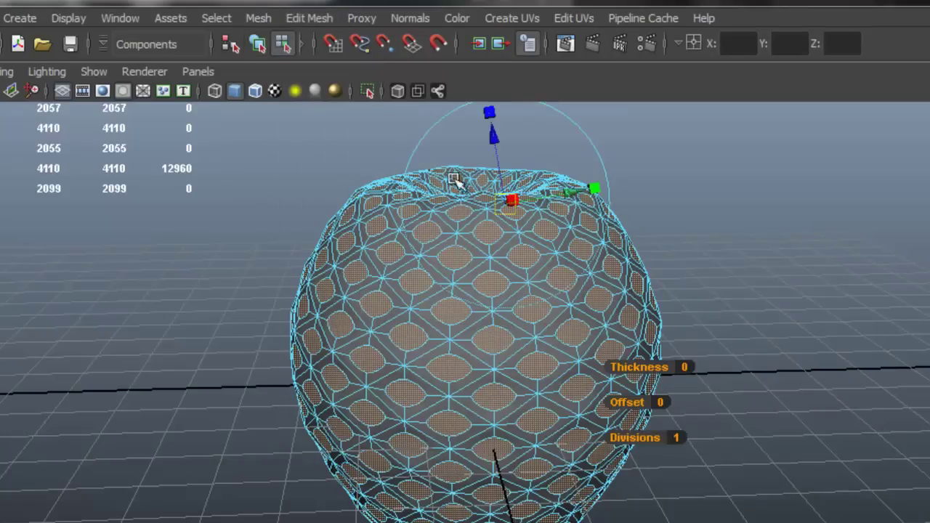
pyautogui.keyDown('alt'); pyautogui.moveTo(557, 237); pyautogui.dragTo(608, 298); pyautogui.keyUp('alt')
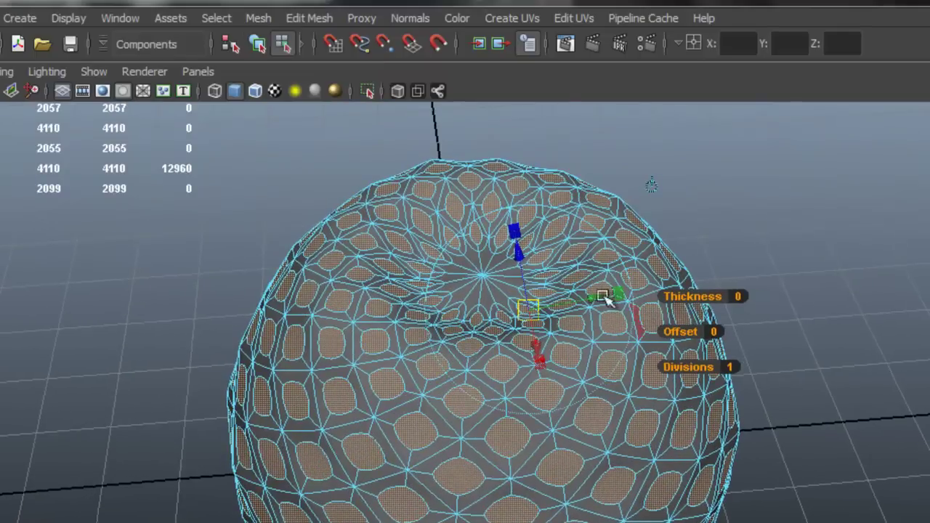
# Step: Scale the extruded faces down uniformly to leave a small inset face in the middle of each diamond
pyautogui.click(515, 231)
pyautogui.moveTo(530, 310)
pyautogui.mouseDown()
pyautogui.moveTo(504, 313)
pyautogui.moveTo(554, 310)
pyautogui.moveTo(544, 313)
pyautogui.mouseUp()
pyautogui.moveTo(526, 267); pyautogui.dragTo(509, 279)
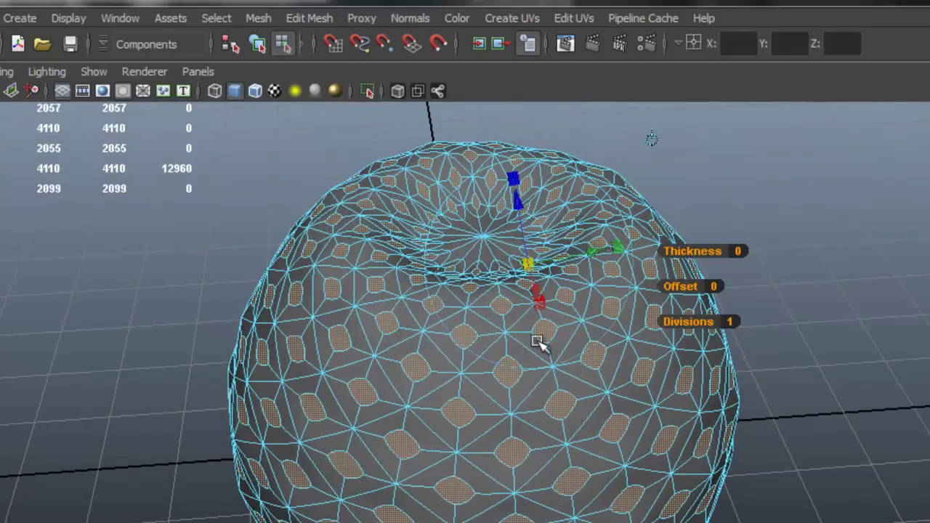
pyautogui.keyDown('alt'); pyautogui.moveTo(555, 361); pyautogui.dragTo(587, 331); pyautogui.keyUp('alt')
pyautogui.keyDown('alt'); pyautogui.moveTo(588, 332); pyautogui.dragTo(604, 336, button='right'); pyautogui.keyUp('alt')
# Step: Extrude the small inset faces again and push them into the surface to form shallow pits
pyautogui.hotkey('ctrl', 'e')
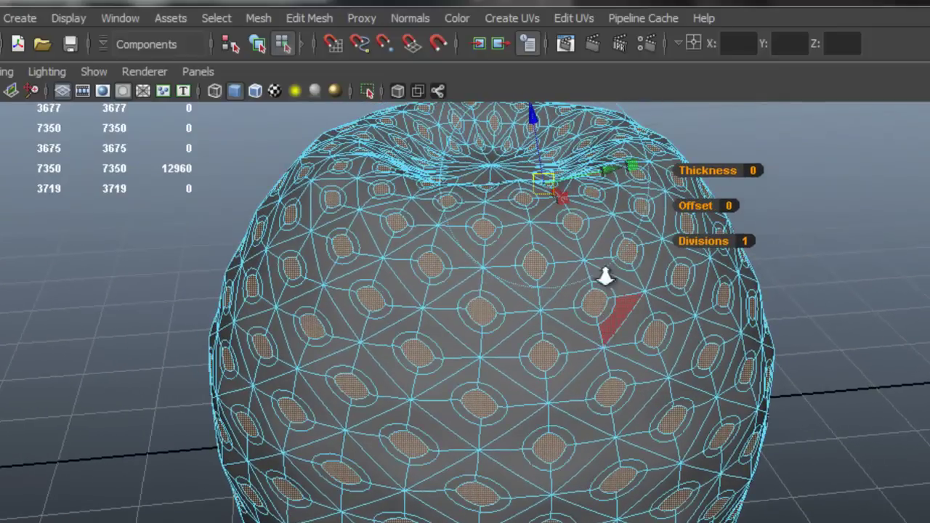
pyautogui.keyDown('alt'); pyautogui.moveTo(585, 259); pyautogui.dragTo(626, 309); pyautogui.keyUp('alt')
pyautogui.keyDown('alt'); pyautogui.moveTo(627, 309); pyautogui.dragTo(716, 314, button='right'); pyautogui.keyUp('alt')
pyautogui.moveTo(618, 249); pyautogui.dragTo(616, 242)
pyautogui.keyDown('alt'); pyautogui.moveTo(695, 308); pyautogui.dragTo(709, 305, button='right'); pyautogui.keyUp('alt')
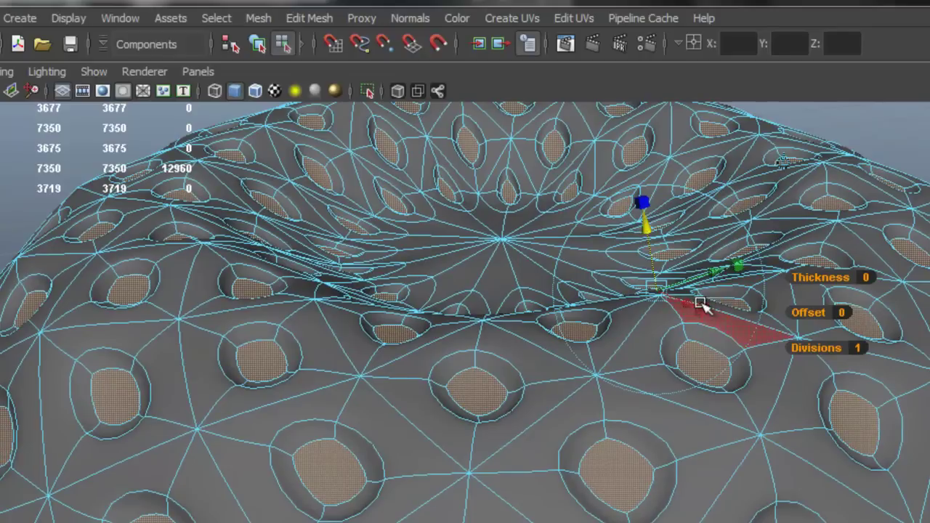
pyautogui.moveTo(654, 291)
pyautogui.mouseDown()
pyautogui.moveTo(646, 295)
pyautogui.moveTo(658, 295)
pyautogui.mouseUp()
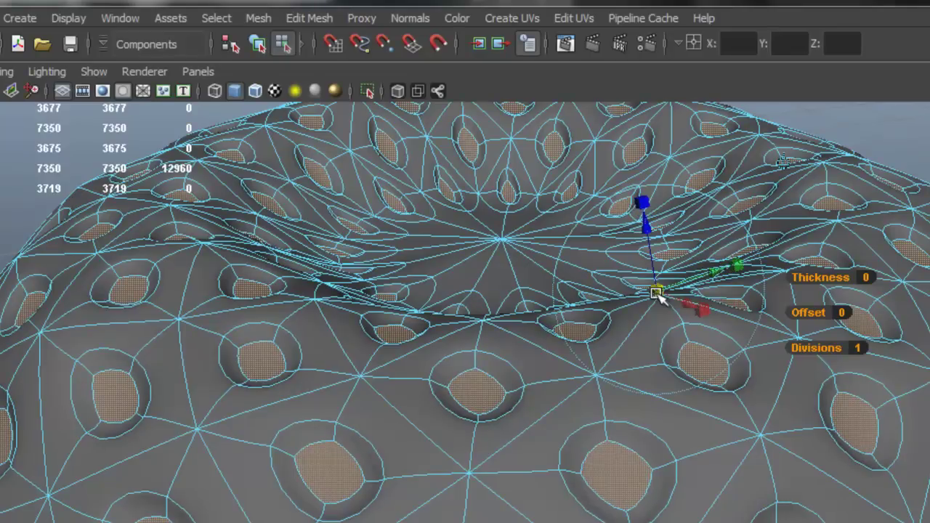
# Step: Extrude the pit floor faces further, scale them down and raise them slightly to form seeds
pyautogui.hotkey('ctrl', 'e')
pyautogui.click(736, 266)
pyautogui.moveTo(655, 289); pyautogui.dragTo(626, 294)
pyautogui.moveTo(645, 228); pyautogui.dragTo(644, 222)
pyautogui.keyDown('alt'); pyautogui.moveTo(642, 303); pyautogui.dragTo(577, 330); pyautogui.keyUp('alt')
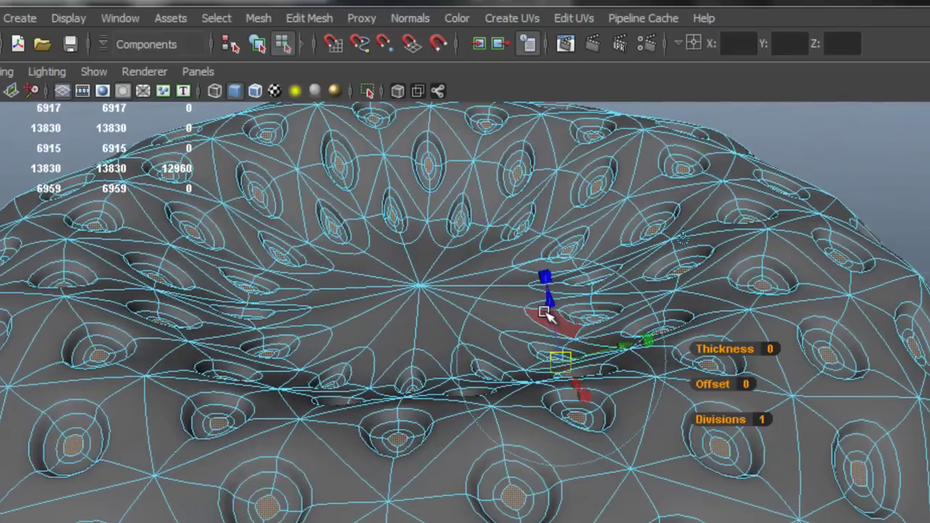
pyautogui.keyDown('alt'); pyautogui.moveTo(547, 314); pyautogui.dragTo(559, 311, button='right'); pyautogui.keyUp('alt')
pyautogui.moveTo(554, 297)
pyautogui.mouseDown()
pyautogui.moveTo(554, 286)
pyautogui.moveTo(557, 294)
pyautogui.mouseUp()
# Step: Inspect the pits up close and fine-tune the height of the seed faces along their normals
pyautogui.keyDown('alt'); pyautogui.moveTo(632, 368); pyautogui.dragTo(471, 351, button='right'); pyautogui.keyUp('alt')
pyautogui.keyDown('alt'); pyautogui.moveTo(512, 374); pyautogui.dragTo(555, 268, button='middle'); pyautogui.keyUp('alt')
pyautogui.keyDown('alt'); pyautogui.moveTo(555, 267); pyautogui.dragTo(574, 289, button='right'); pyautogui.keyUp('alt')
pyautogui.keyDown('alt'); pyautogui.moveTo(575, 289); pyautogui.dragTo(574, 301); pyautogui.keyUp('alt')
pyautogui.keyDown('alt'); pyautogui.moveTo(575, 301); pyautogui.dragTo(679, 322, button='right'); pyautogui.keyUp('alt')
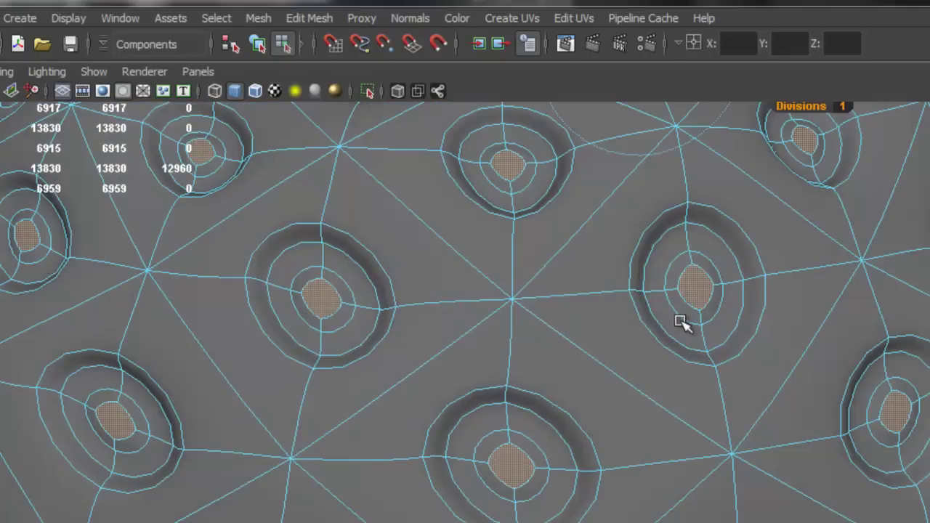
pyautogui.keyDown('alt'); pyautogui.moveTo(653, 265); pyautogui.dragTo(609, 288, button='right'); pyautogui.keyUp('alt')
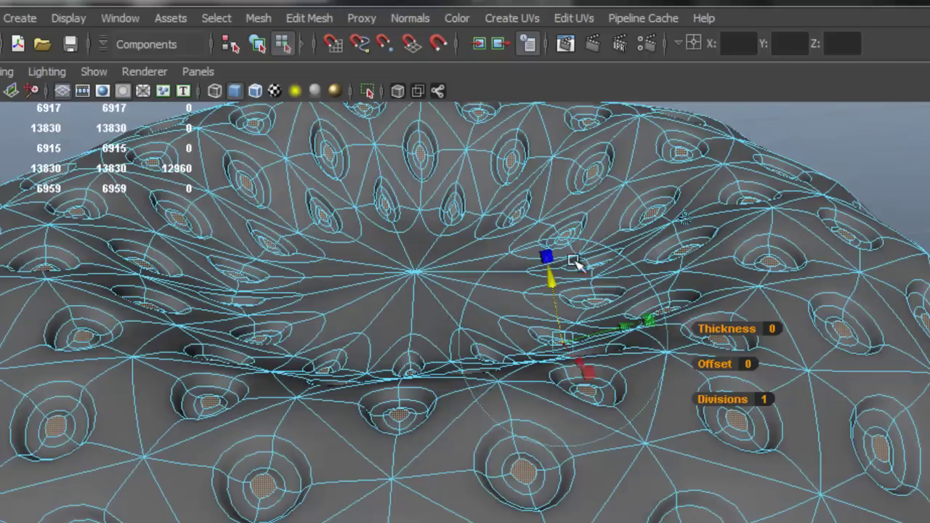
pyautogui.moveTo(550, 274); pyautogui.dragTo(550, 276)
pyautogui.scroll(-3, 522, 353)
pyautogui.keyDown('alt'); pyautogui.moveTo(521, 329); pyautogui.dragTo(524, 324); pyautogui.keyUp('alt')
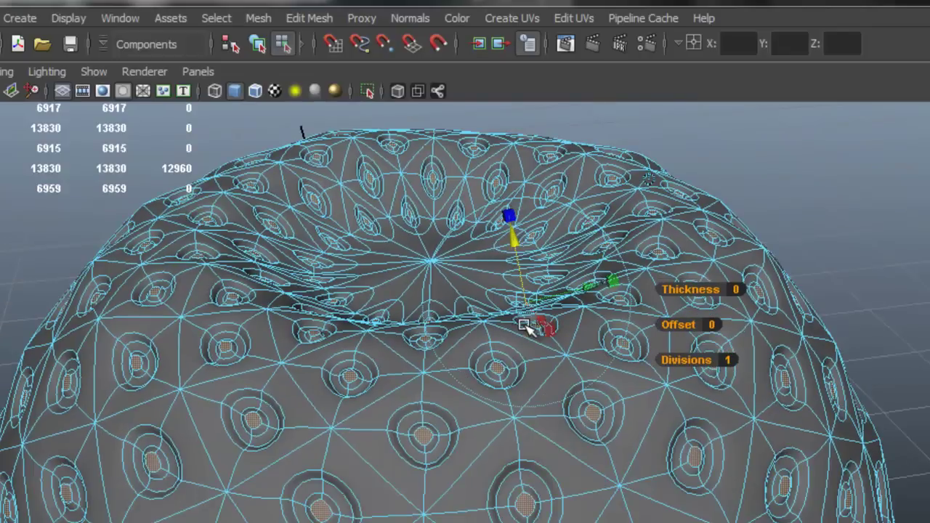
# Step: Grow the selection around the seed faces and save it as a quick select set named faces
pyautogui.hotkey('shift', '.')
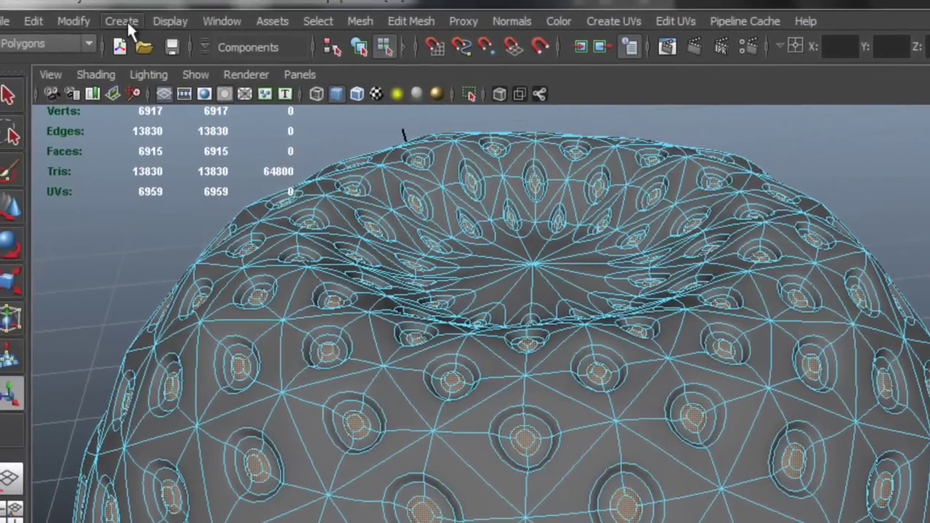
pyautogui.click(124, 21)
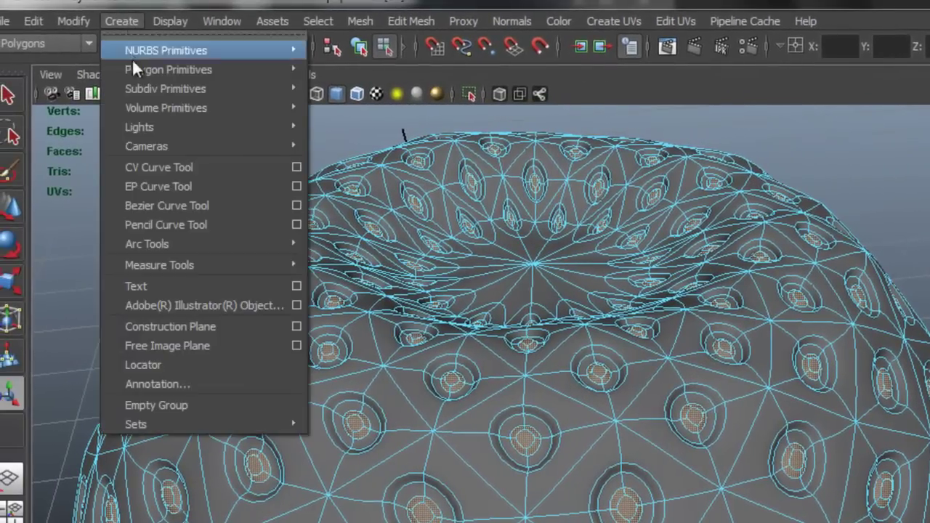
pyautogui.moveTo(271, 423)
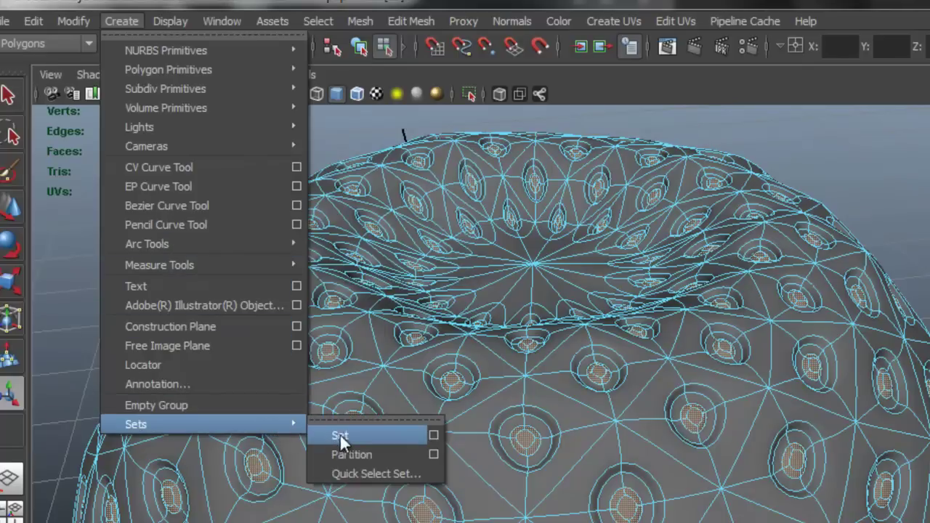
pyautogui.click(399, 470)
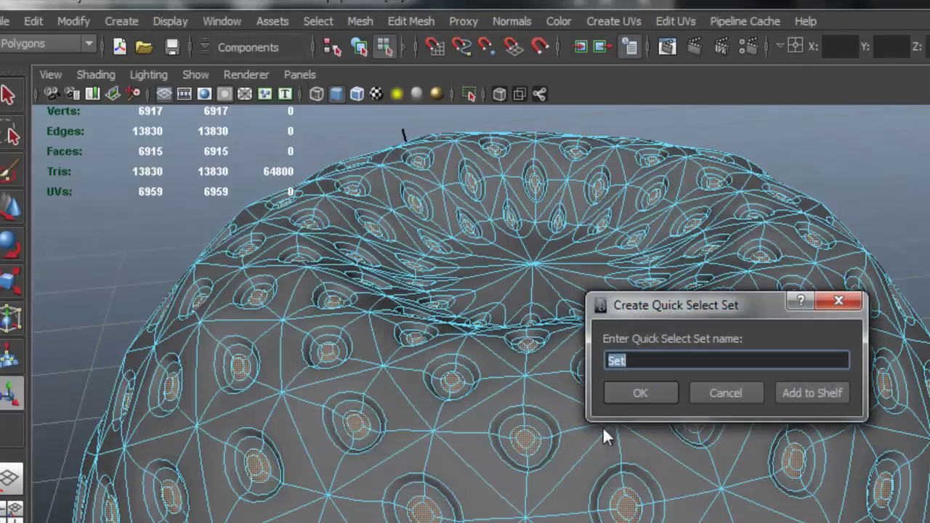
pyautogui.write('faces')
pyautogui.press('Return')
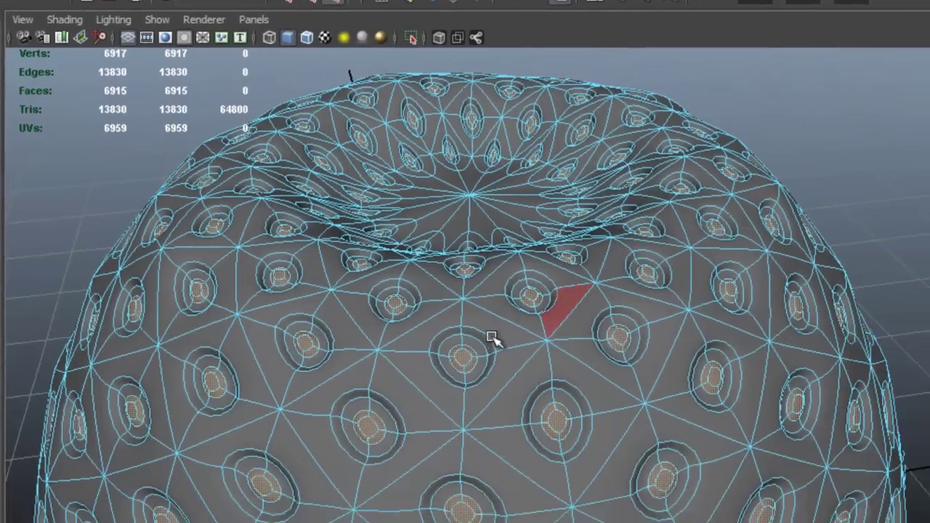
# Step: Return to object mode, deselect the mesh and check the dimpled surface from the side
pyautogui.scroll(-4, 561, 414)
pyautogui.scroll(-2, 460, 270)
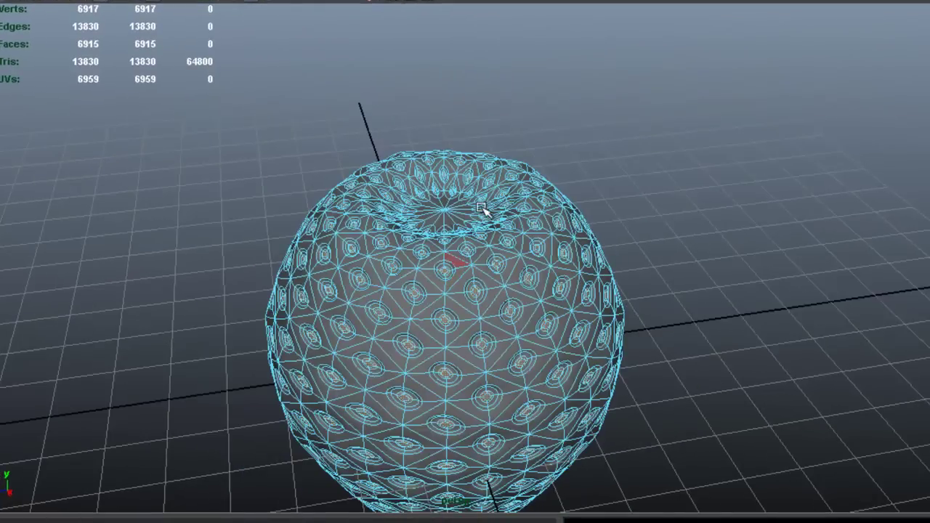
pyautogui.moveTo(483, 208); pyautogui.dragTo(560, 181, button='right')
pyautogui.click(666, 181)
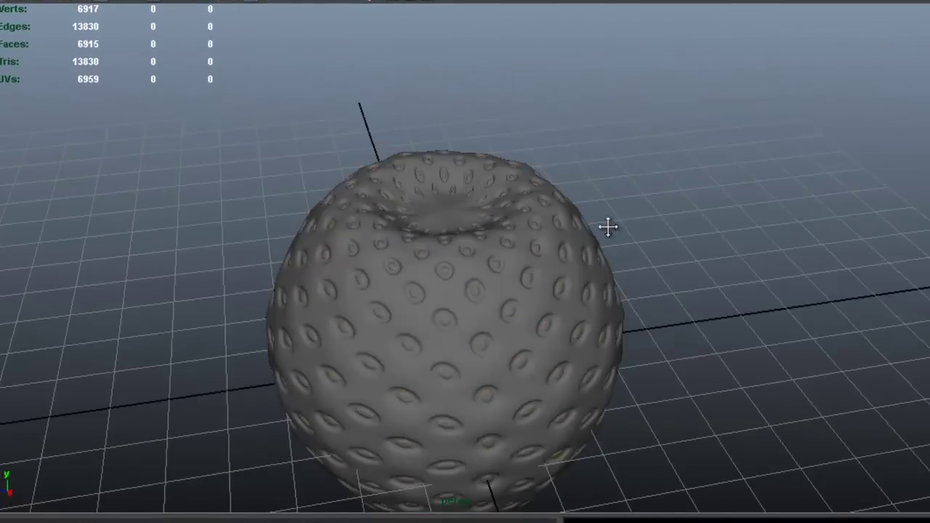
pyautogui.keyDown('alt'); pyautogui.moveTo(617, 206); pyautogui.dragTo(459, 213); pyautogui.keyUp('alt')
pyautogui.scroll(3, 459, 213)
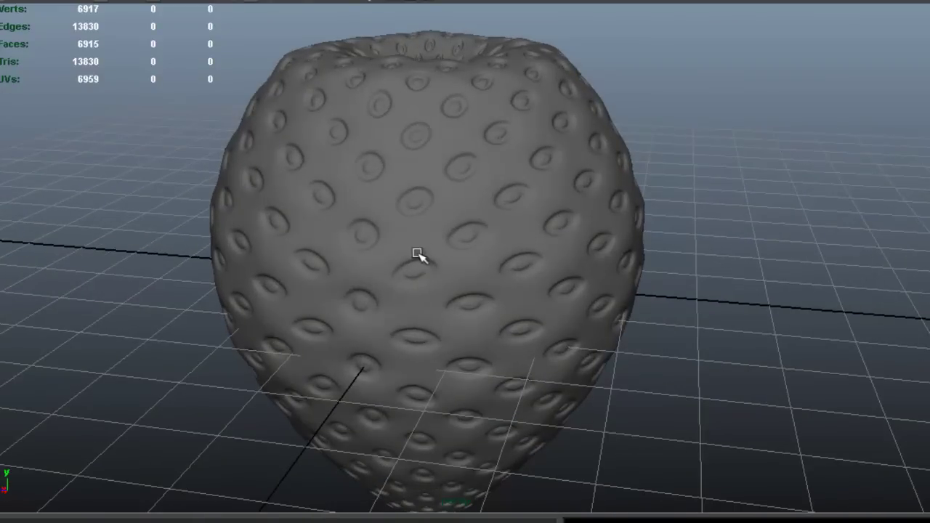
# Step: Select the fruit mesh and stretch it vertically with the Scale tool
pyautogui.click(404, 210)
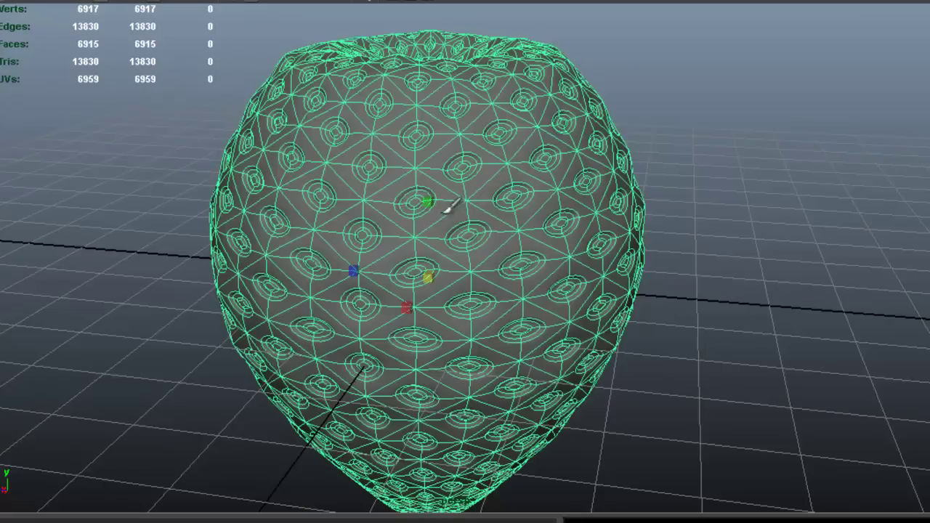
pyautogui.moveTo(432, 202); pyautogui.dragTo(434, 175)
pyautogui.hotkey('ctrl', 'z')
pyautogui.keyDown('alt'); pyautogui.moveTo(462, 187); pyautogui.dragTo(426, 188, button='right'); pyautogui.keyUp('alt')
pyautogui.keyDown('alt'); pyautogui.moveTo(426, 188); pyautogui.dragTo(503, 186); pyautogui.keyUp('alt')
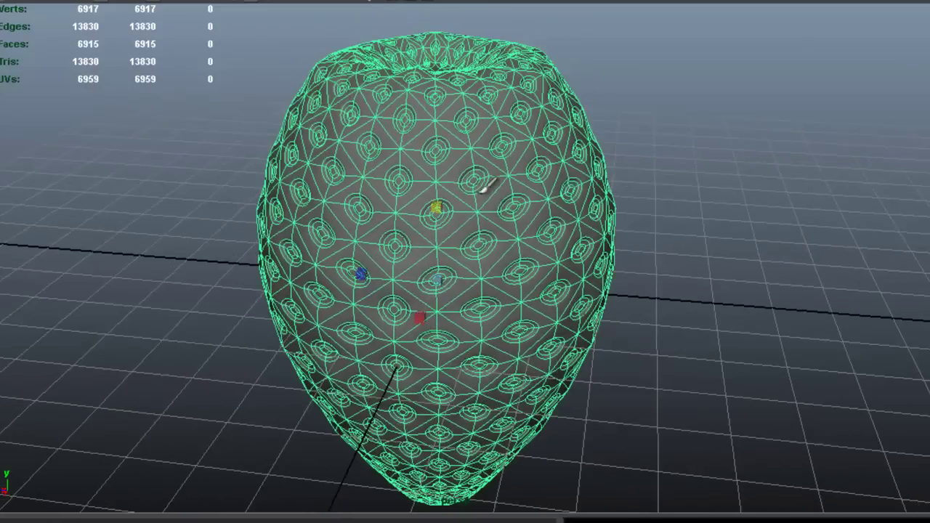
# Step: Assign a new Blinn material to the fruit mesh
pyautogui.click(647, 182)
pyautogui.keyDown('alt'); pyautogui.moveTo(614, 188); pyautogui.dragTo(496, 181, button='right'); pyautogui.keyUp('alt')
pyautogui.keyDown('alt'); pyautogui.moveTo(498, 180); pyautogui.dragTo(460, 200); pyautogui.keyUp('alt')
pyautogui.click(476, 207)
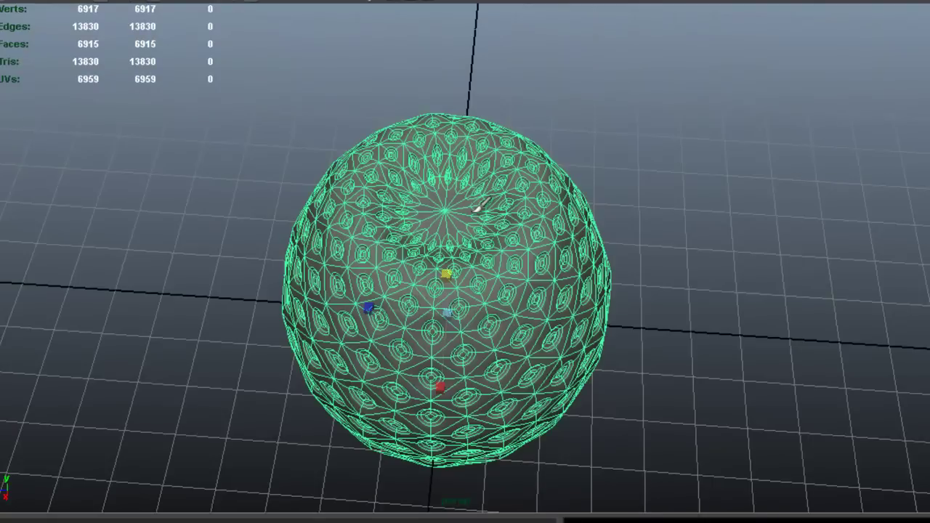
pyautogui.moveTo(530, 174); pyautogui.dragTo(534, 421, button='right')
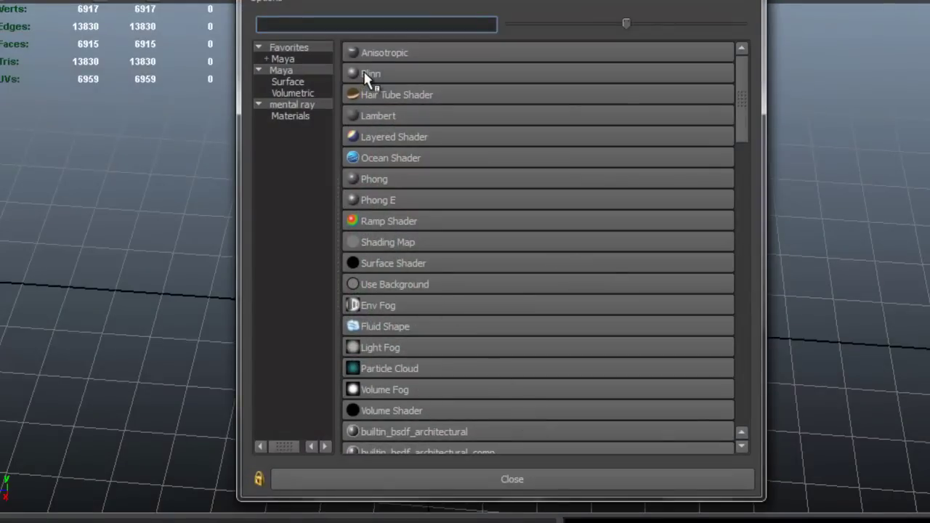
pyautogui.click(369, 74)
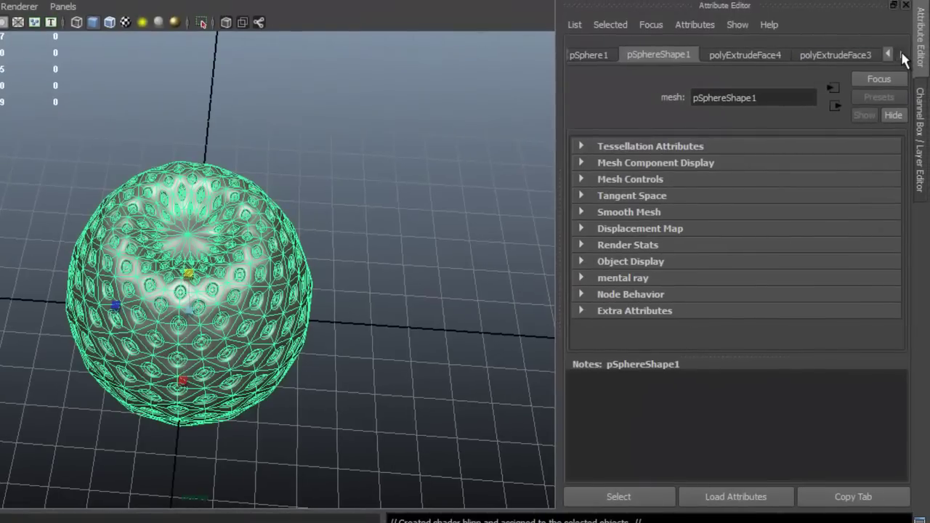
# Step: Rename the fruit's new Blinn material to red
pyautogui.click(901, 56)
pyautogui.click(902, 56)
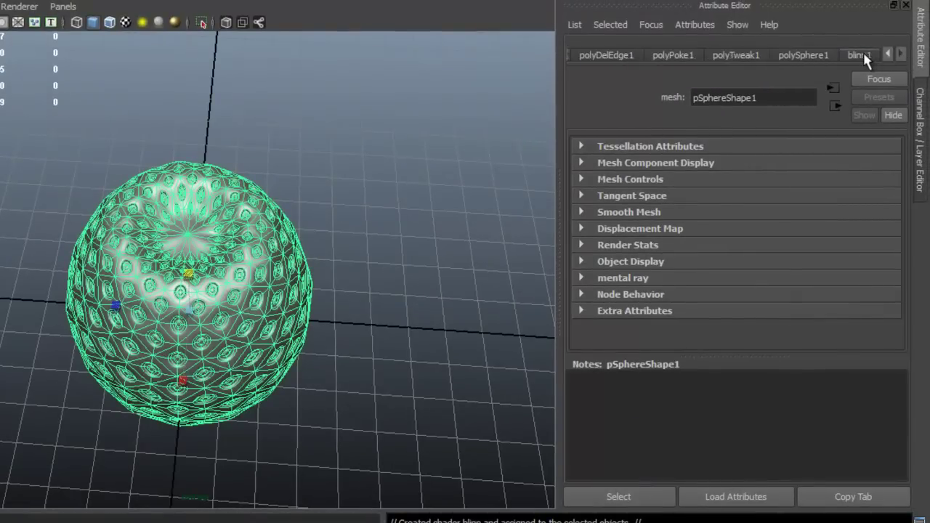
pyautogui.click(862, 56)
pyautogui.click(737, 97)
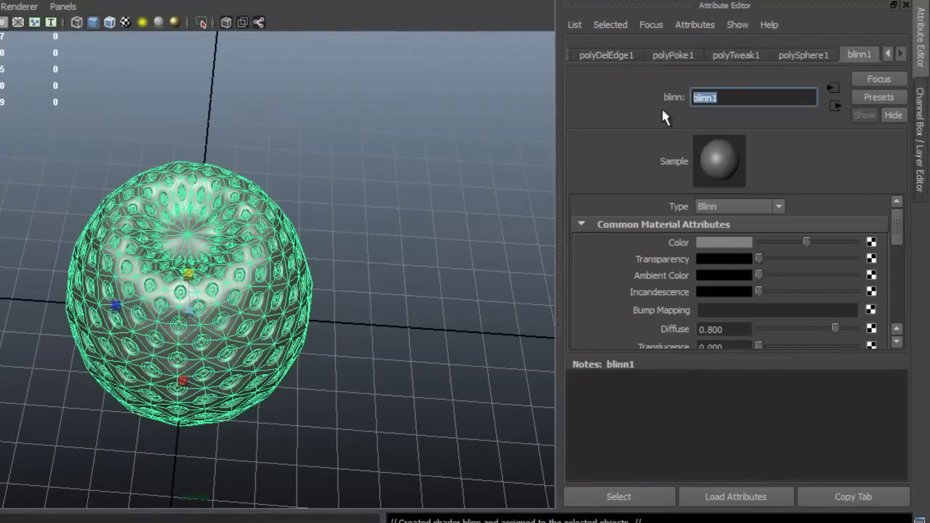
pyautogui.write('red')
pyautogui.press('Return')
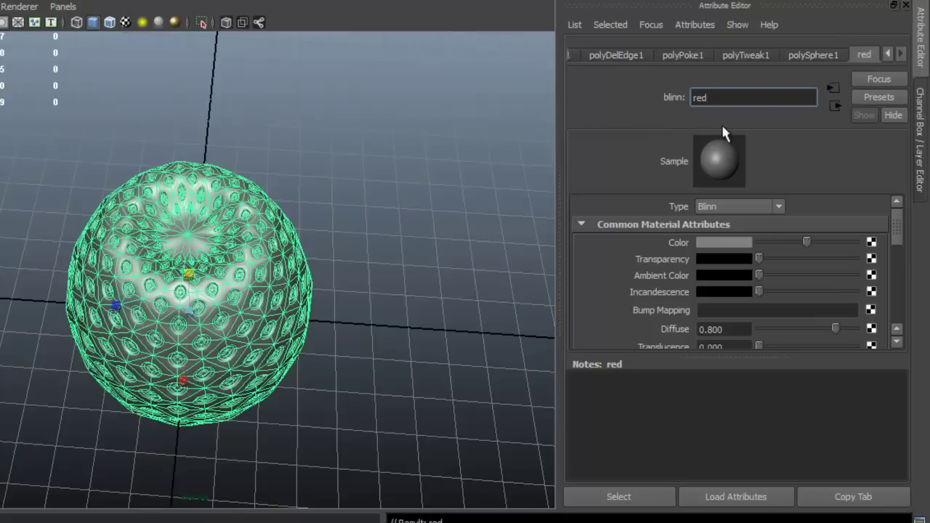
# Step: Set the red material's color to a saturated, slightly orange red and check it on the deselected fruit
pyautogui.click(720, 243)
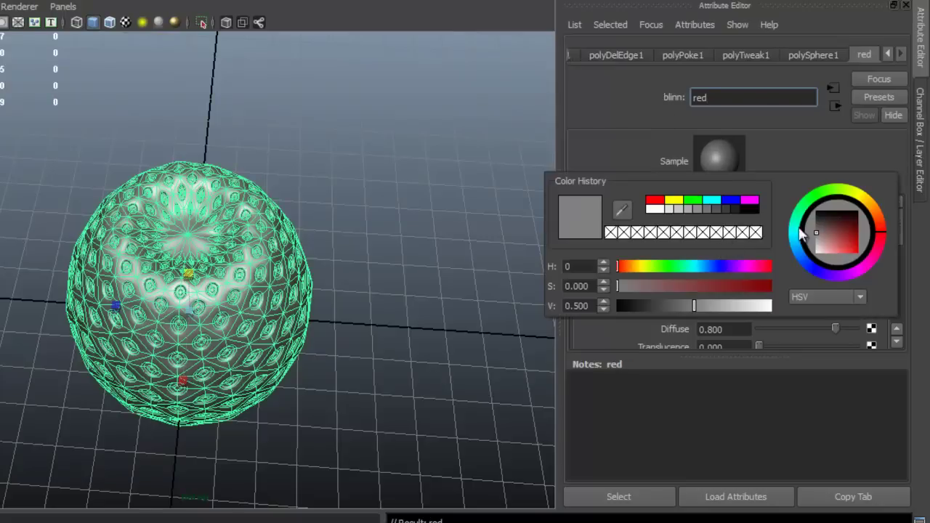
pyautogui.click(880, 220)
pyautogui.click(853, 238)
pyautogui.click(848, 243)
pyautogui.moveTo(880, 219); pyautogui.dragTo(858, 242)
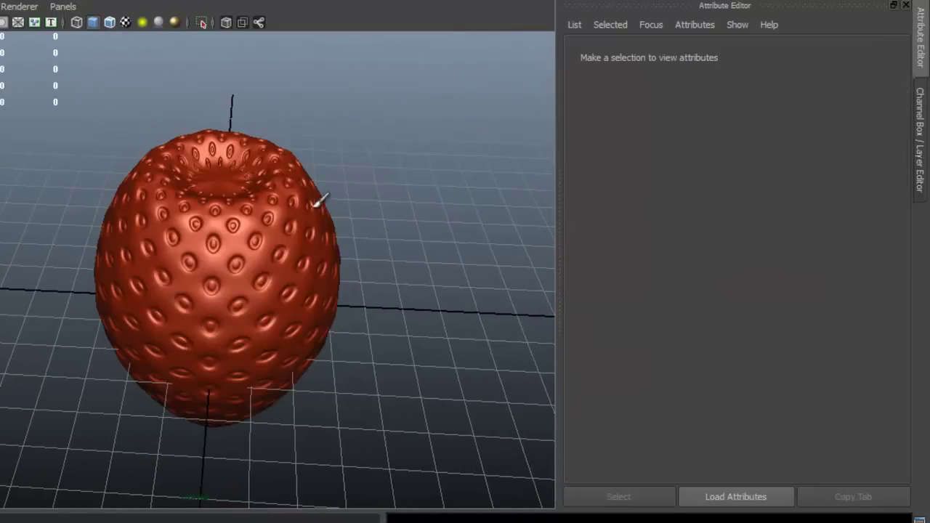
pyautogui.keyDown('alt'); pyautogui.moveTo(314, 206); pyautogui.dragTo(315, 198); pyautogui.keyUp('alt')
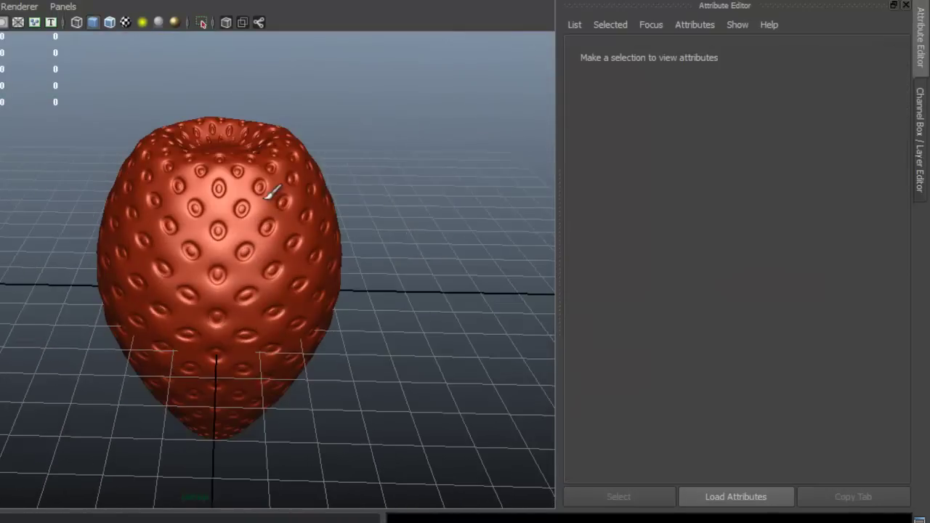
# Step: Select the fruit mesh and recall the saved quick select set that picks the seed faces
pyautogui.click(266, 200)
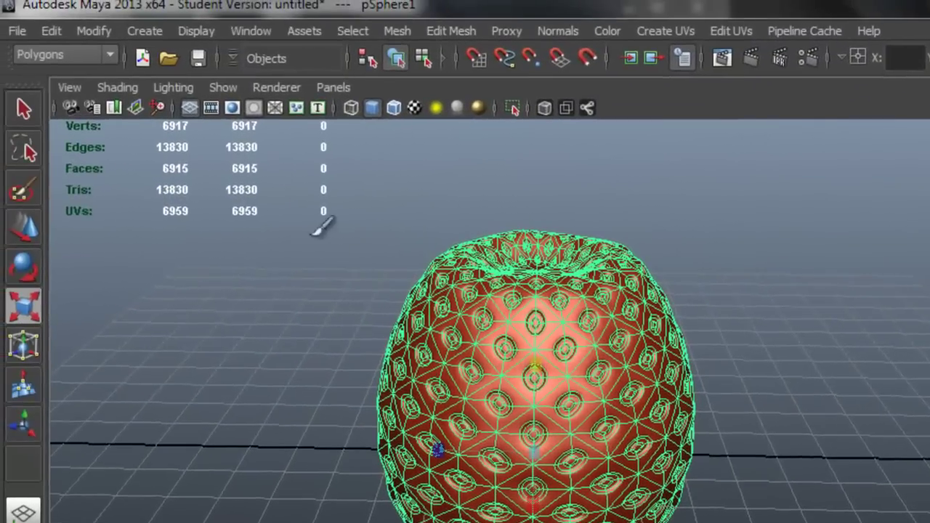
pyautogui.click(49, 29)
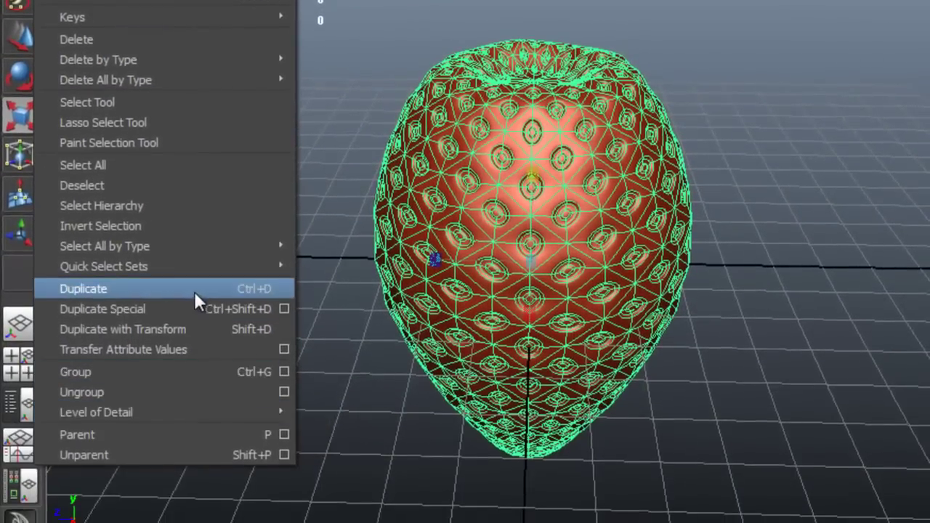
pyautogui.moveTo(250, 268)
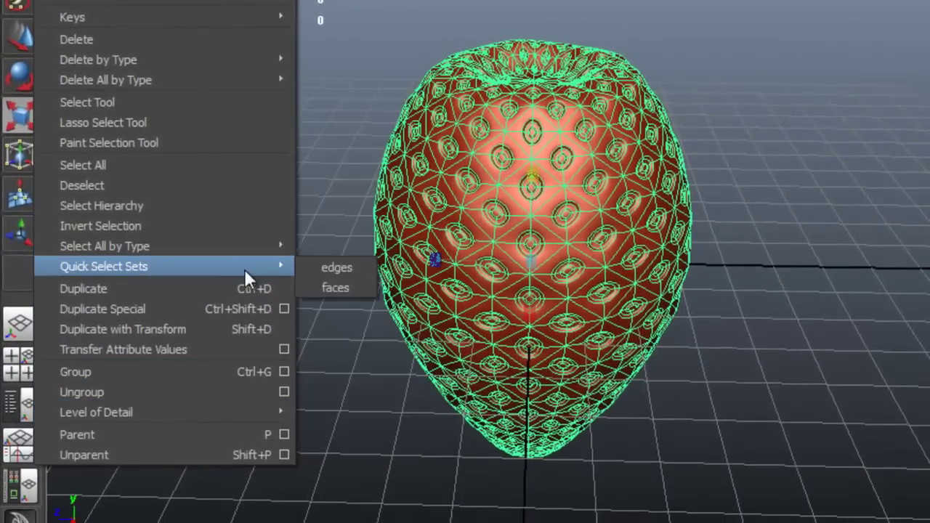
pyautogui.click(329, 270)
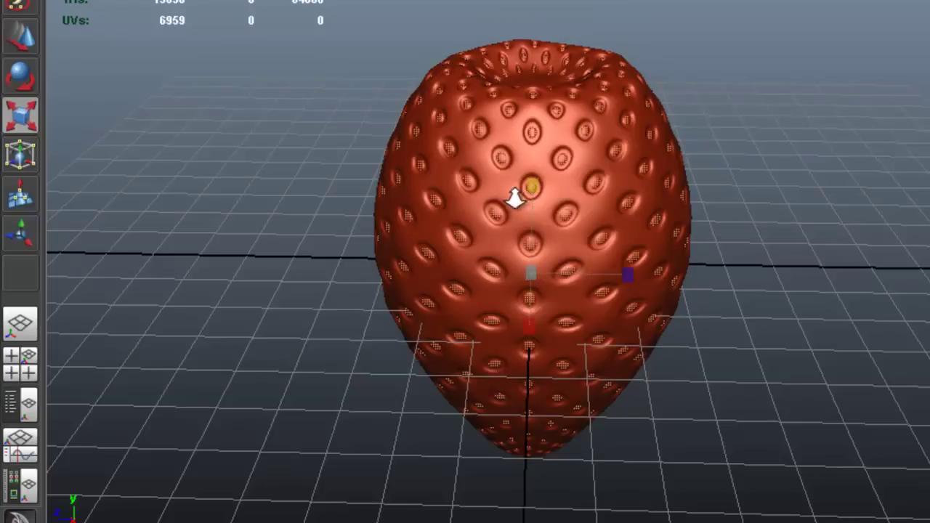
# Step: Assign a new Blinn material to the selected seed faces
pyautogui.keyDown('alt'); pyautogui.moveTo(513, 192); pyautogui.dragTo(558, 144, button='right'); pyautogui.keyUp('alt')
pyautogui.rightClick(566, 112)
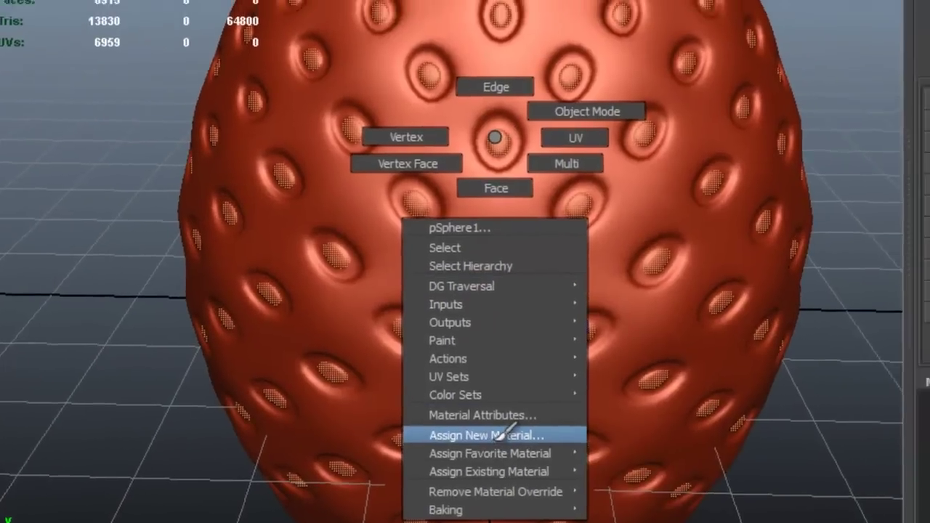
pyautogui.click(500, 434)
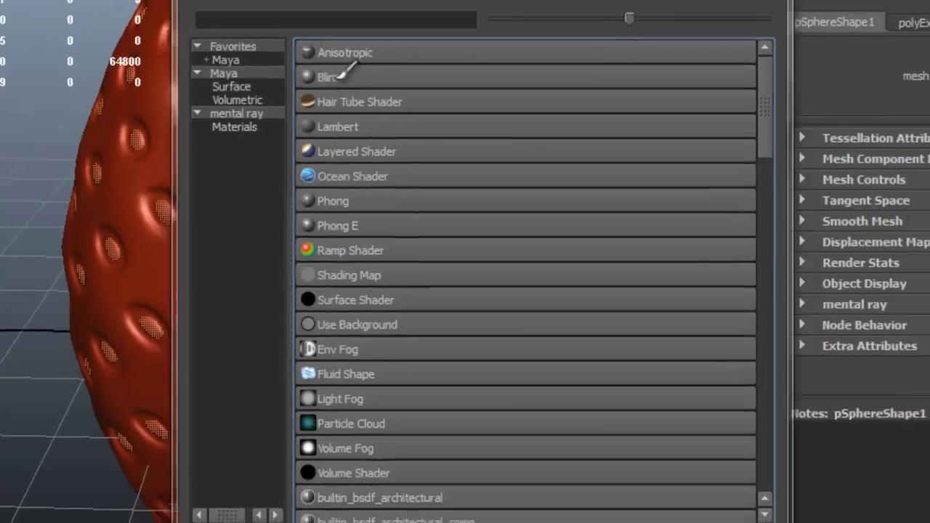
pyautogui.click(347, 73)
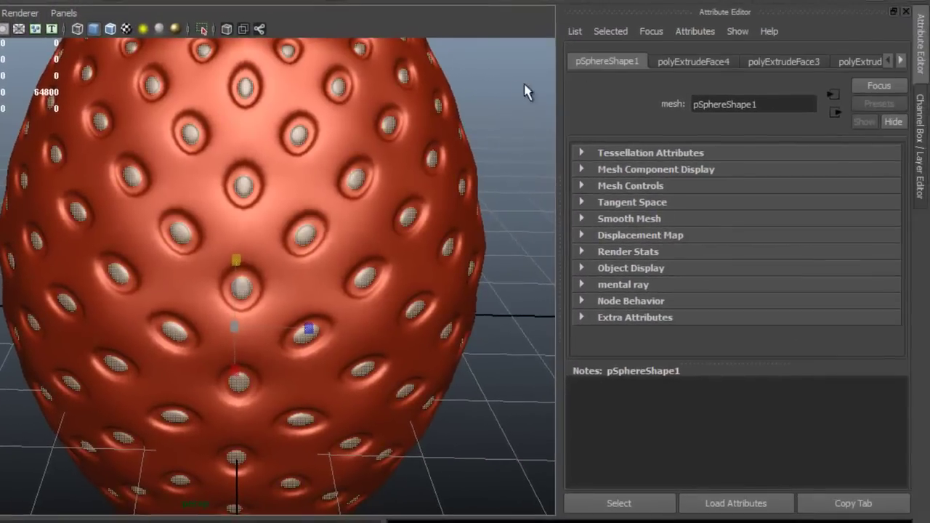
# Step: Rename the seeds' new Blinn material to yellow
pyautogui.moveTo(728, 98); pyautogui.dragTo(688, 104)
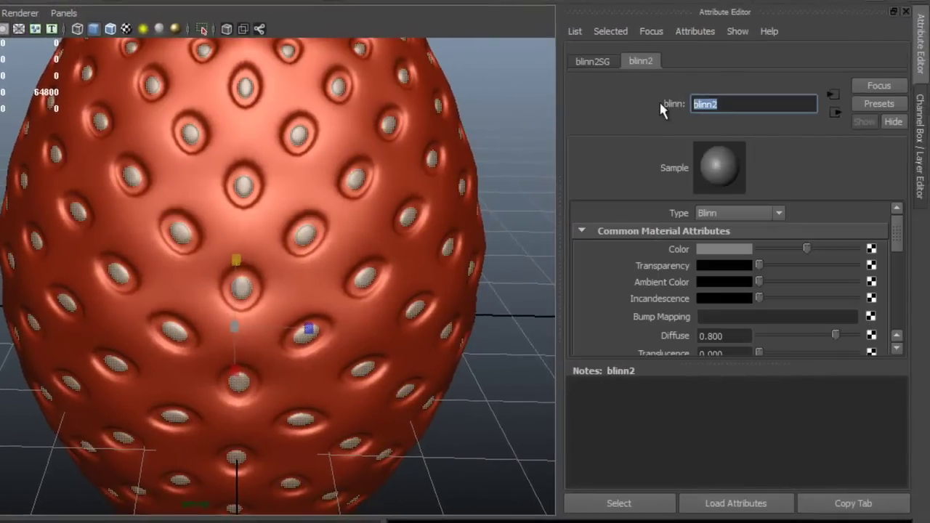
pyautogui.write('yellow')
pyautogui.press('Return')
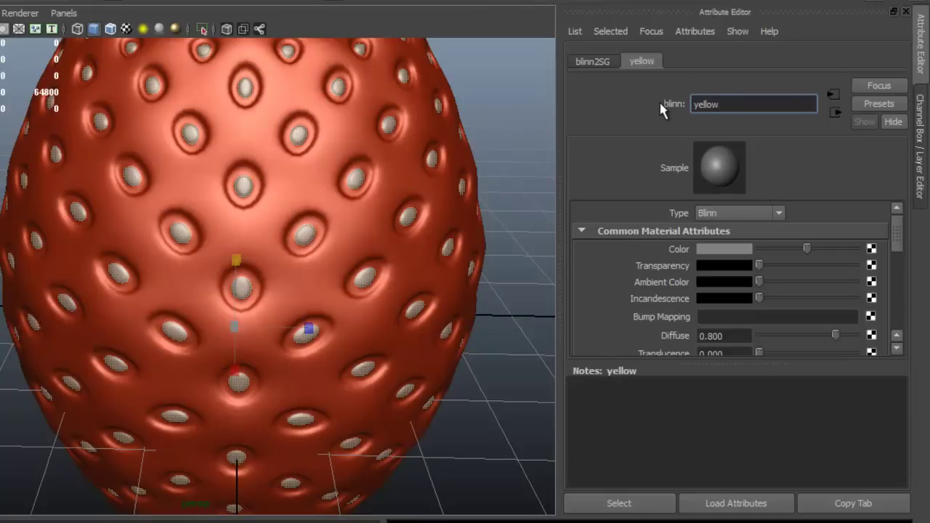
# Step: Set the yellow material's color to hue 61, saturation 0.843, value 0.765 and check it on the deselected fruit
pyautogui.click(727, 250)
pyautogui.click(869, 196)
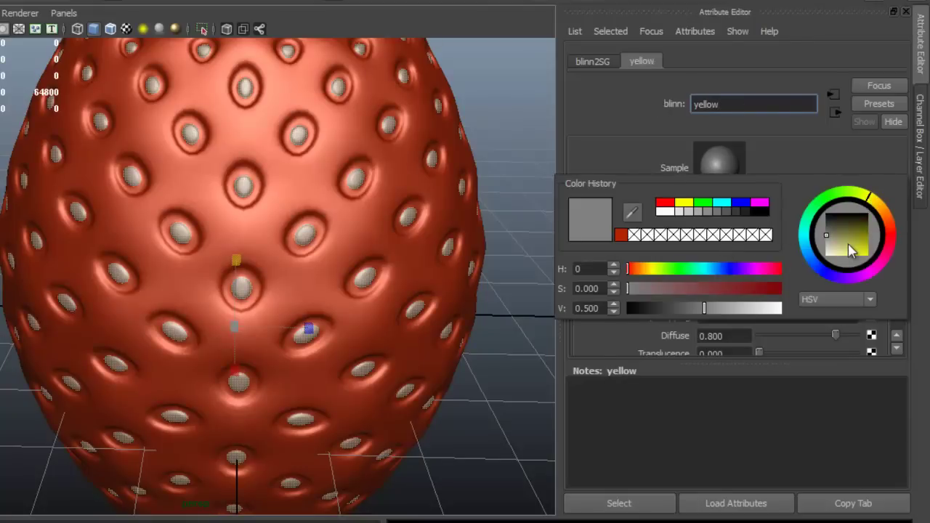
pyautogui.click(846, 242)
pyautogui.click(862, 235)
pyautogui.moveTo(863, 242); pyautogui.dragTo(862, 249)
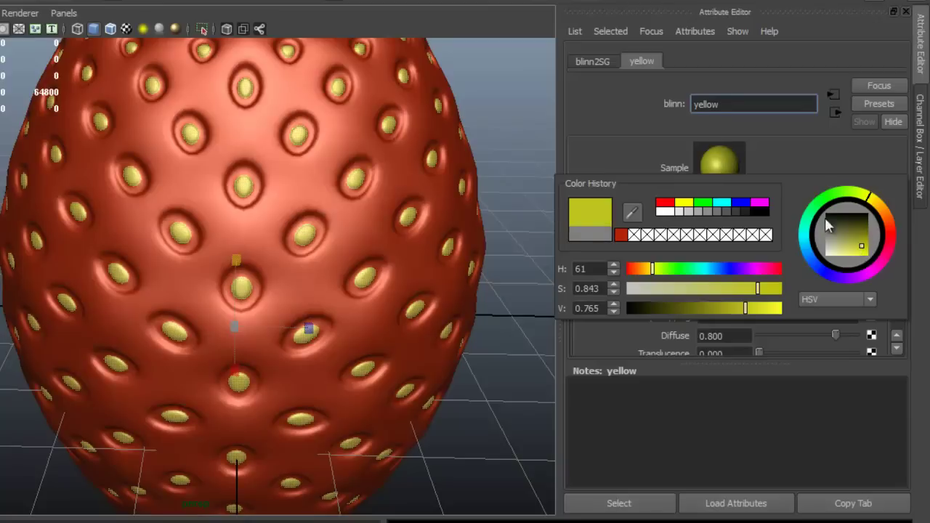
pyautogui.keyDown('alt'); pyautogui.moveTo(409, 151); pyautogui.dragTo(380, 137, button='right'); pyautogui.keyUp('alt')
pyautogui.click(463, 140)
pyautogui.keyDown('alt'); pyautogui.moveTo(344, 198); pyautogui.dragTo(300, 177); pyautogui.keyUp('alt')
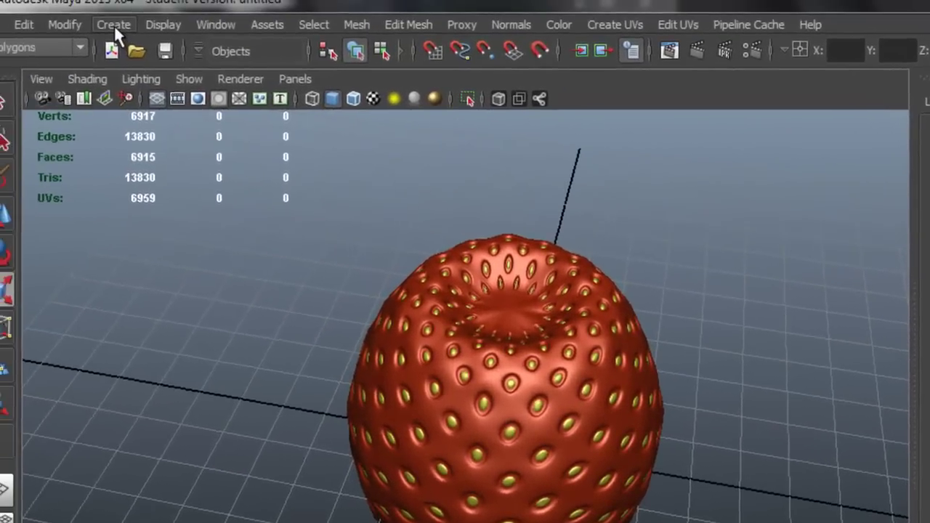
# Step: Create a polygon cylinder and raise it to the dimple at the top of the fruit
pyautogui.click(114, 24)
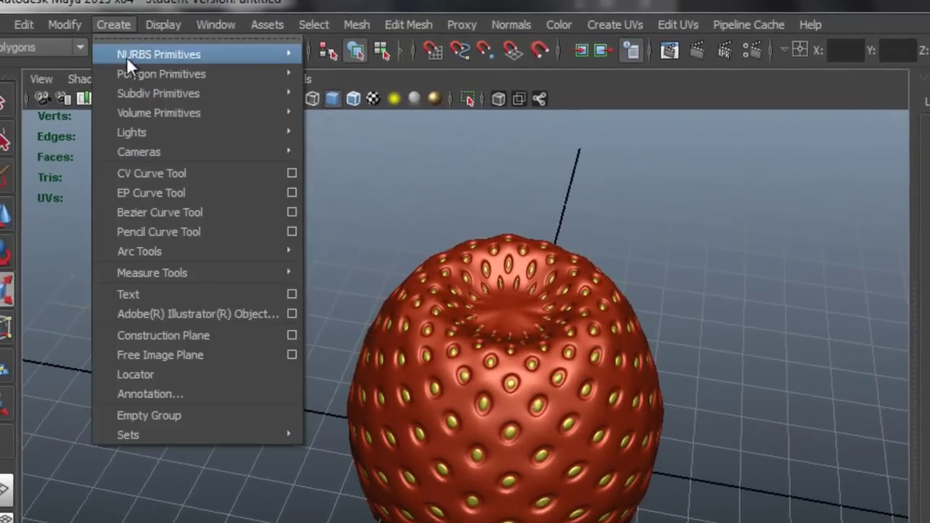
pyautogui.moveTo(167, 75)
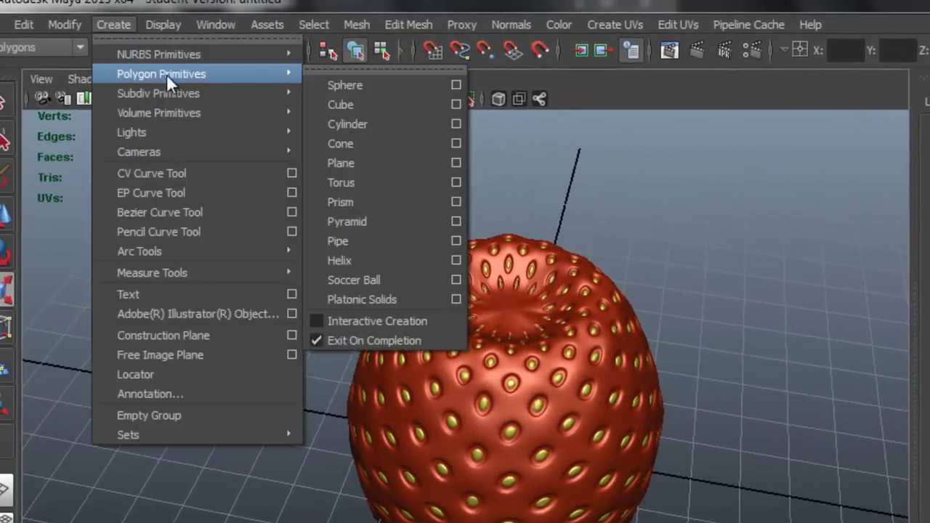
pyautogui.click(402, 124)
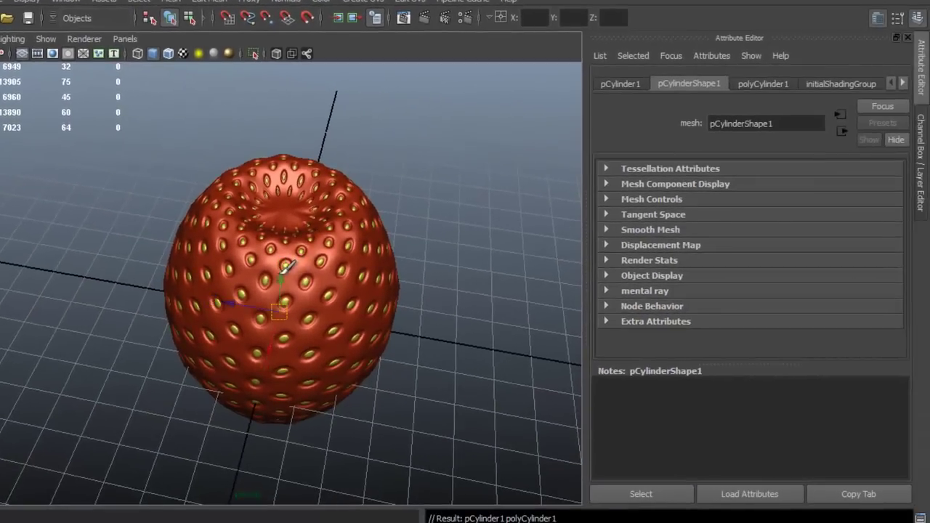
pyautogui.moveTo(285, 277); pyautogui.dragTo(297, 139)
pyautogui.keyDown('alt'); pyautogui.moveTo(297, 139); pyautogui.dragTo(298, 197, button='middle'); pyautogui.keyUp('alt')
pyautogui.scroll(5, 298, 196)
pyautogui.scroll(-5, 305, 191)
pyautogui.scroll(3, 301, 193)
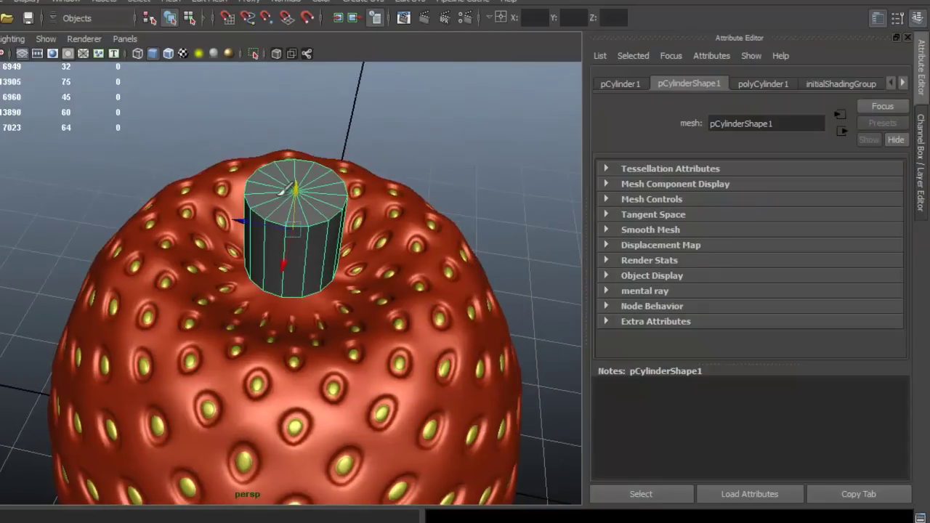
# Step: Set the cylinder's cap subdivisions to 5 and deselect it
pyautogui.click(921, 146)
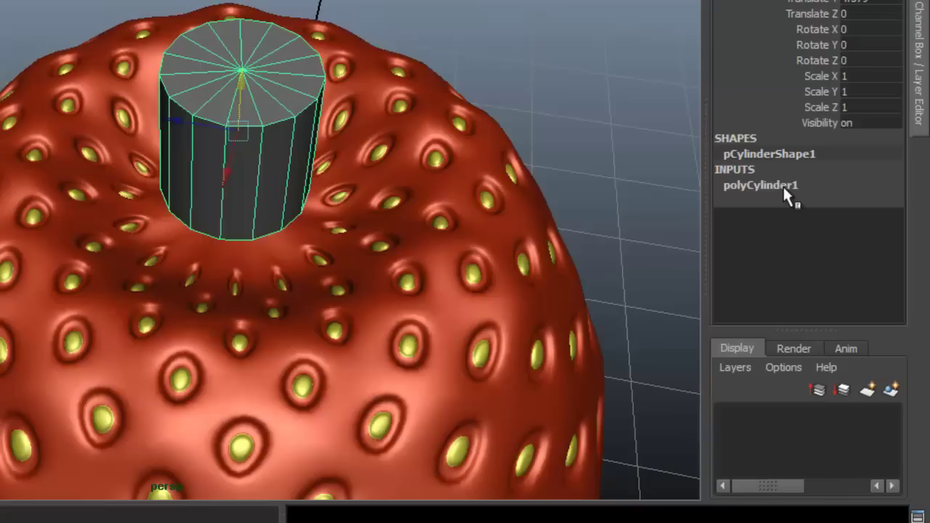
pyautogui.click(783, 184)
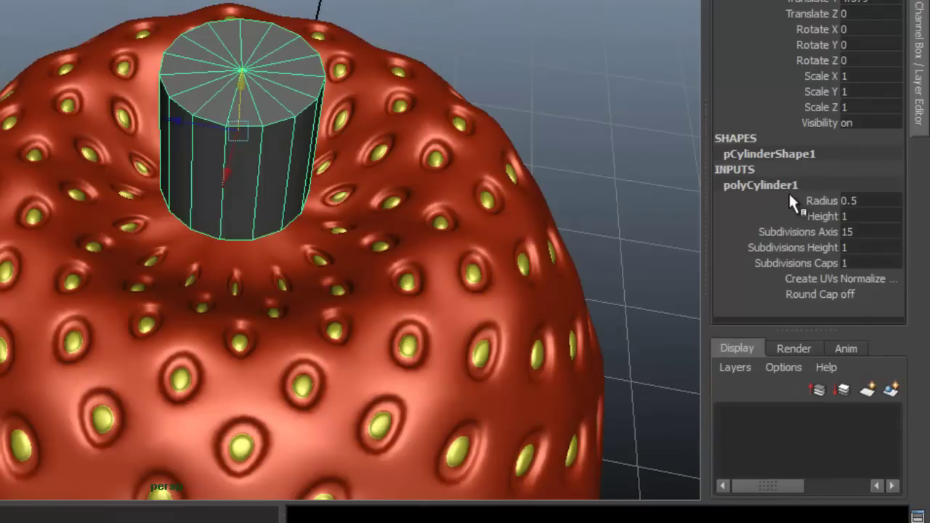
pyautogui.click(776, 262)
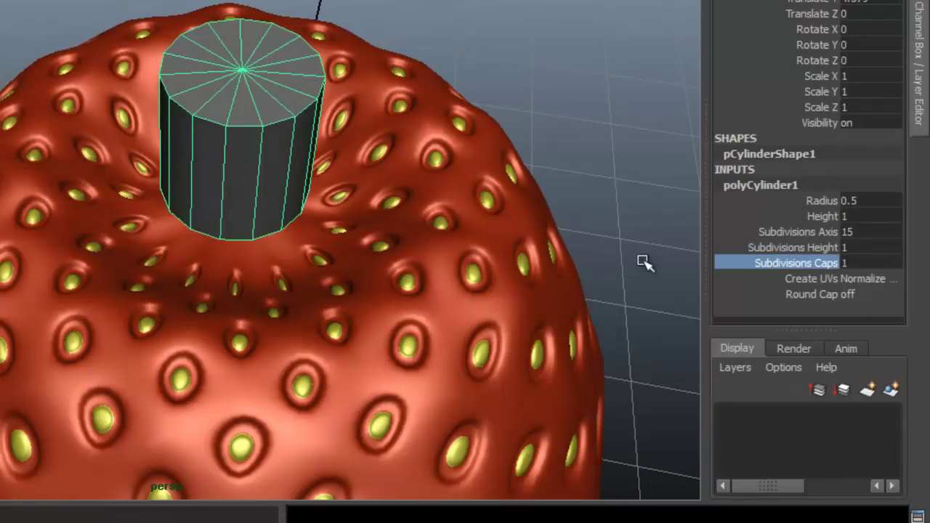
pyautogui.moveTo(642, 261); pyautogui.dragTo(677, 263, button='middle')
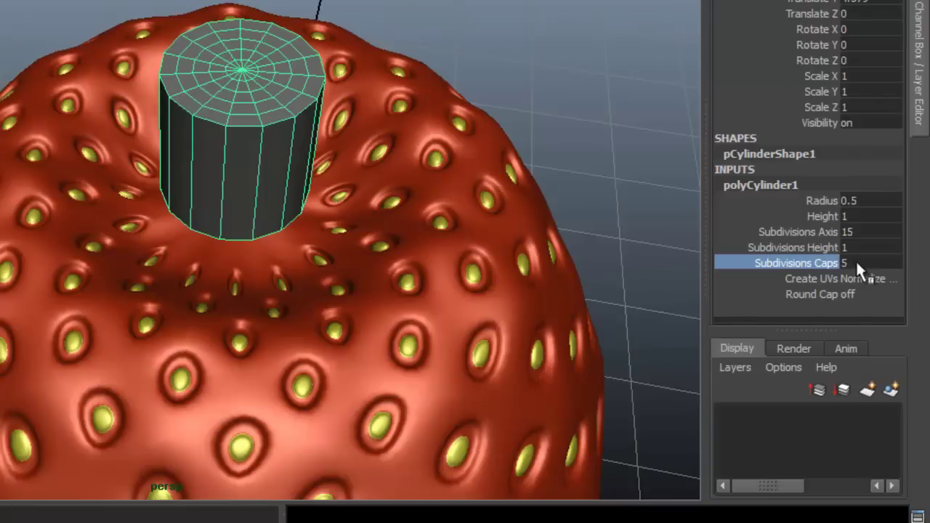
pyautogui.click(858, 262)
pyautogui.click(543, 102)
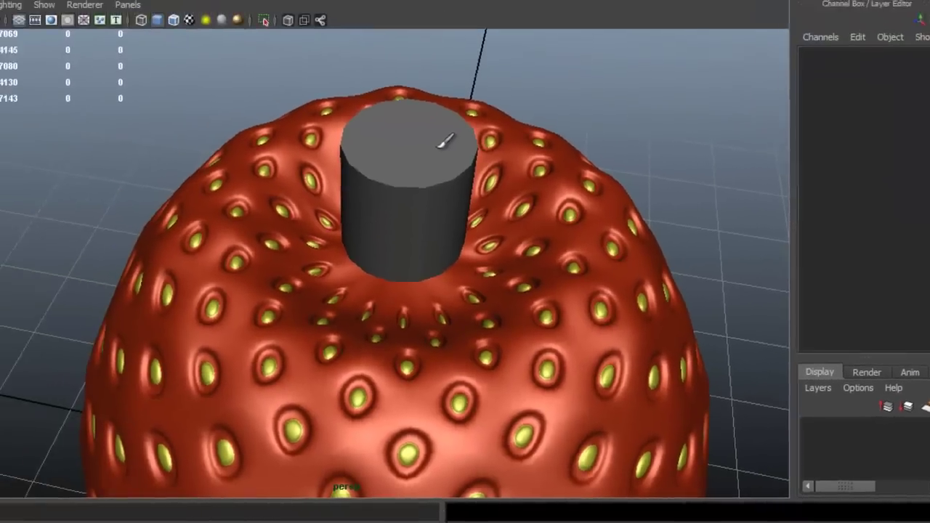
# Step: Select the cylinder and scale it outward into a wide, low disc covering the fruit's top
pyautogui.click(276, 74)
pyautogui.keyDown('alt'); pyautogui.moveTo(271, 76); pyautogui.dragTo(262, 111, button='middle'); pyautogui.keyUp('alt')
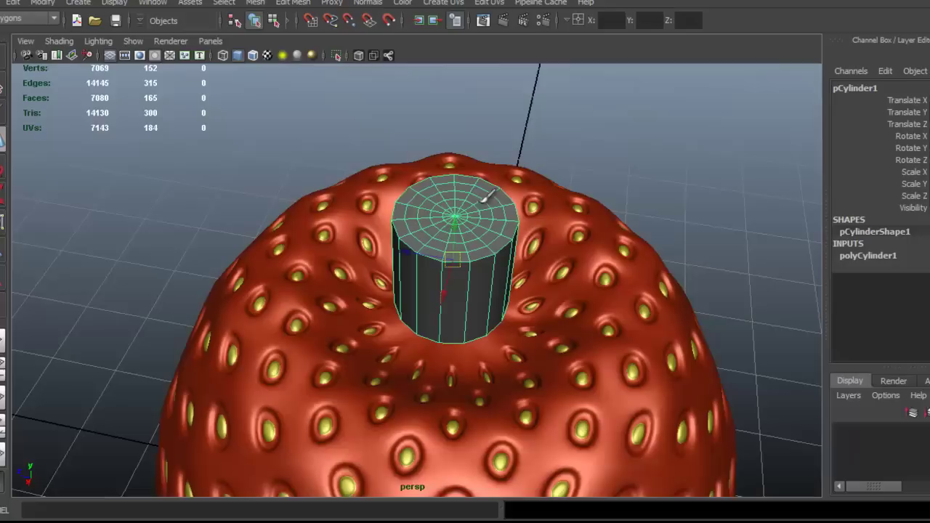
pyautogui.scroll(2, 489, 195)
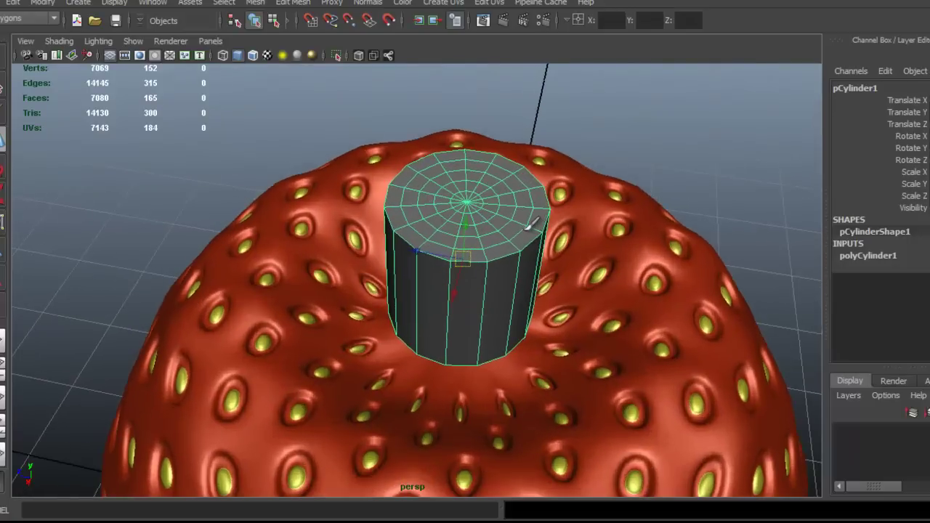
pyautogui.moveTo(475, 227); pyautogui.dragTo(759, 275)
pyautogui.scroll(-4, 599, 281)
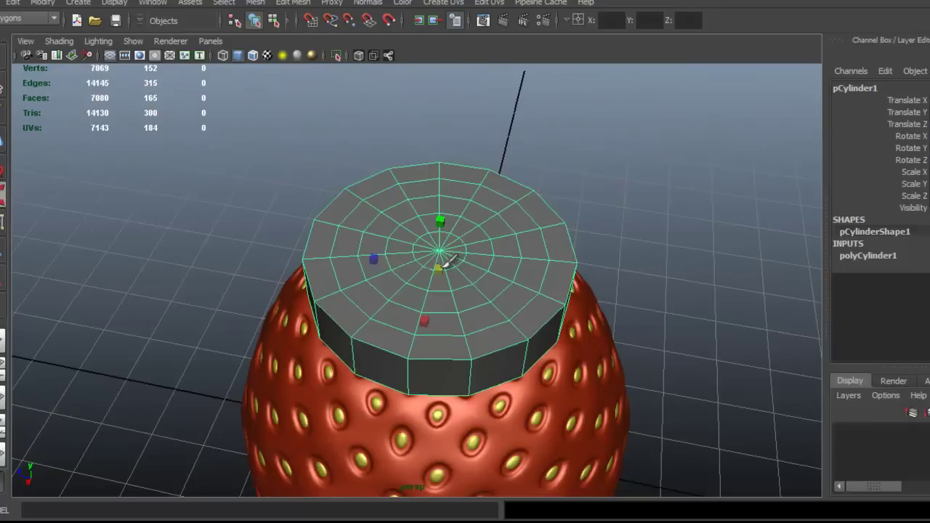
pyautogui.keyDown('alt'); pyautogui.moveTo(445, 263); pyautogui.dragTo(553, 234); pyautogui.keyUp('alt')
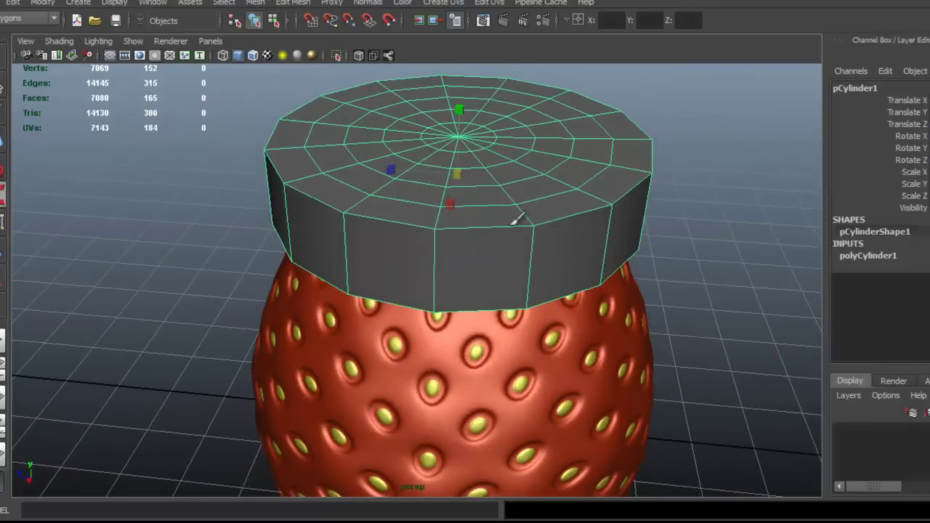
# Step: Isolate the cylinder and delete its bottom and side faces by growing a face selection, leaving only the top cap
pyautogui.click(337, 56)
pyautogui.keyDown('alt'); pyautogui.moveTo(501, 171); pyautogui.dragTo(416, 162); pyautogui.keyUp('alt')
pyautogui.moveTo(408, 164); pyautogui.dragTo(408, 199, button='right')
pyautogui.click(375, 179)
pyautogui.moveTo(377, 191); pyautogui.dragTo(382, 182)
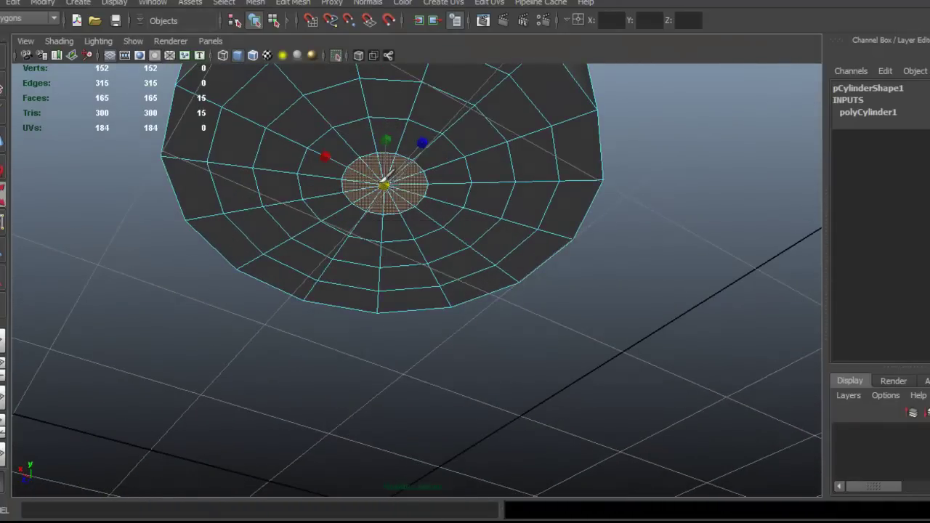
pyautogui.hotkey('shift', '.')
pyautogui.hotkey('shift', '.')
pyautogui.hotkey('shift', '.')
pyautogui.hotkey('shift', '.')
pyautogui.hotkey('shift', '.')
pyautogui.keyDown('alt'); pyautogui.moveTo(385, 176); pyautogui.dragTo(462, 250); pyautogui.keyUp('alt')
pyautogui.press('Delete')
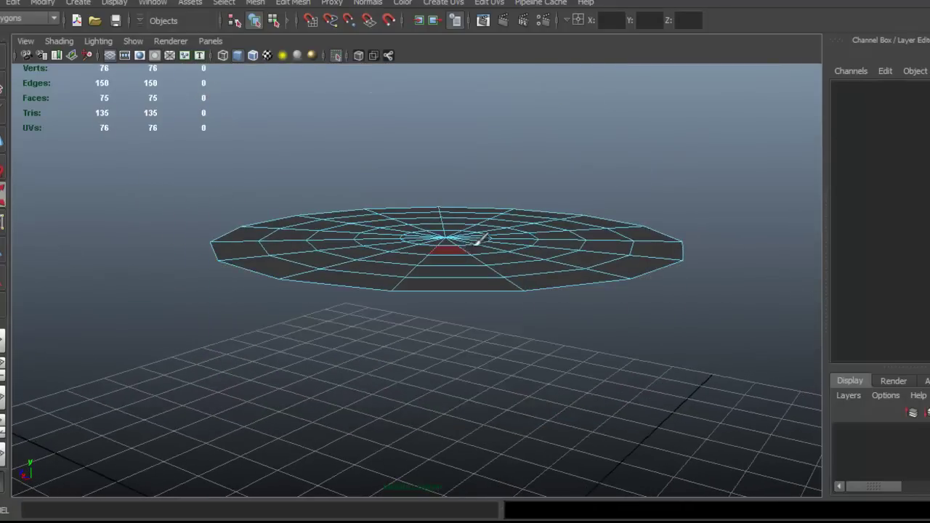
# Step: Show the remaining disc in smooth mesh preview above the fruit and scale it slightly wider
pyautogui.moveTo(486, 234); pyautogui.dragTo(523, 222, button='right')
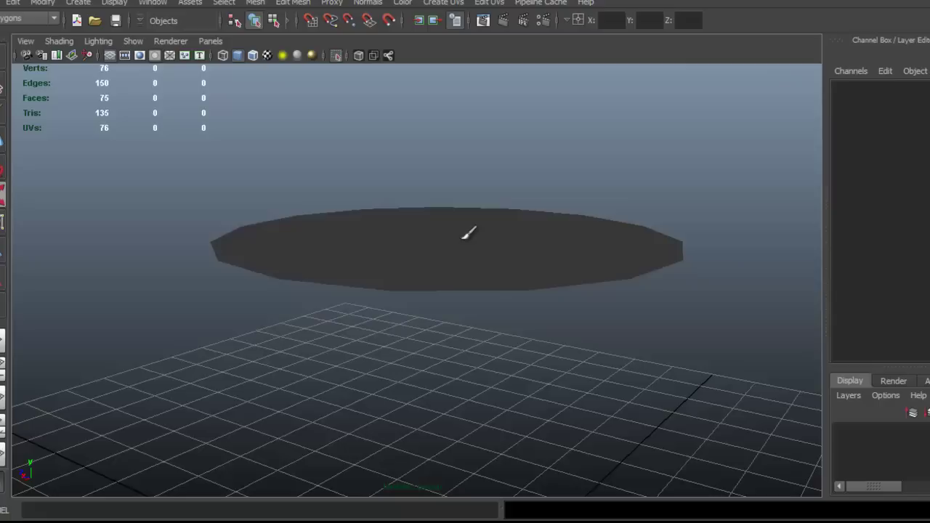
pyautogui.click(335, 56)
pyautogui.keyDown('alt'); pyautogui.moveTo(536, 194); pyautogui.dragTo(501, 273); pyautogui.keyUp('alt')
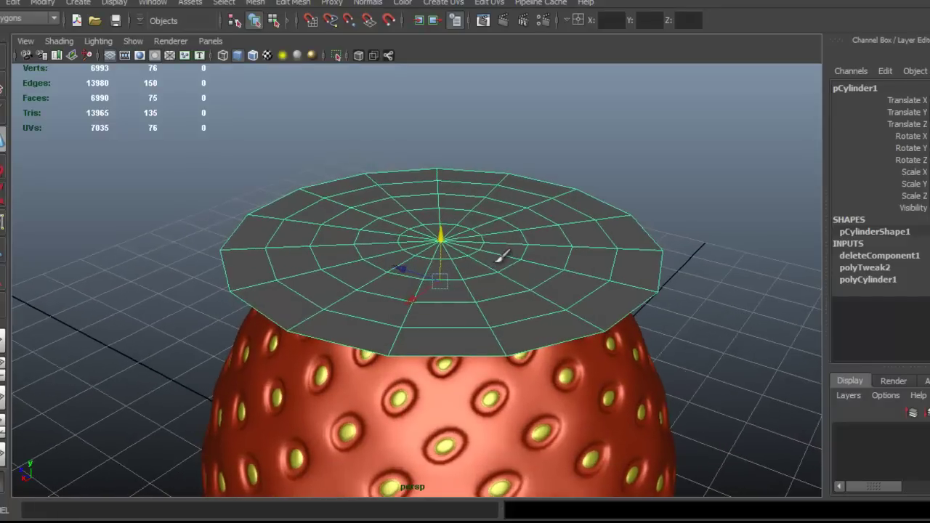
pyautogui.press('3')
pyautogui.moveTo(500, 229); pyautogui.dragTo(561, 210, button='right')
pyautogui.moveTo(486, 276)
pyautogui.keyDown('alt'); pyautogui.mouseDown()
pyautogui.moveTo(460, 255)
pyautogui.moveTo(483, 274)
pyautogui.mouseUp(); pyautogui.keyUp('alt')
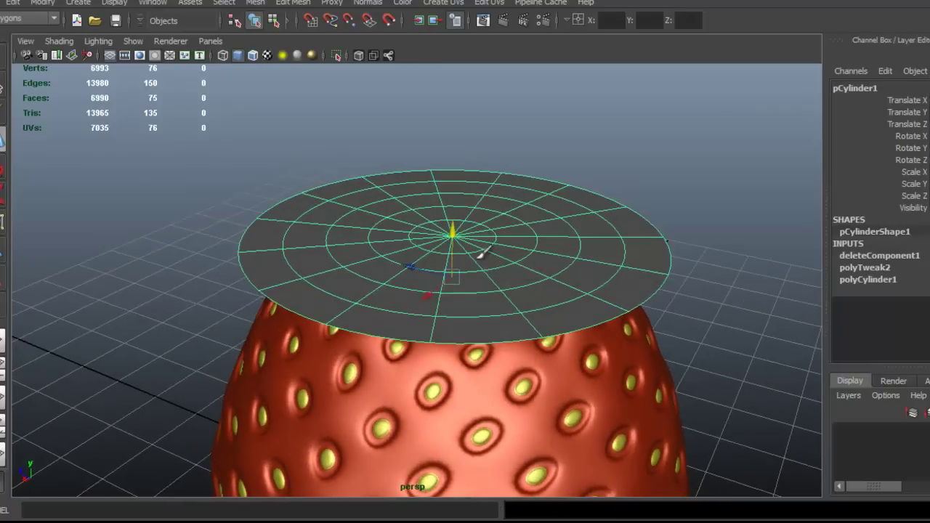
pyautogui.moveTo(488, 272); pyautogui.dragTo(523, 265)
# Step: Lower the disc's outer edge loop and the next loop inward so the disc curves down over the fruit
pyautogui.moveTo(535, 209); pyautogui.dragTo(534, 178, button='right')
pyautogui.doubleClick(698, 305)
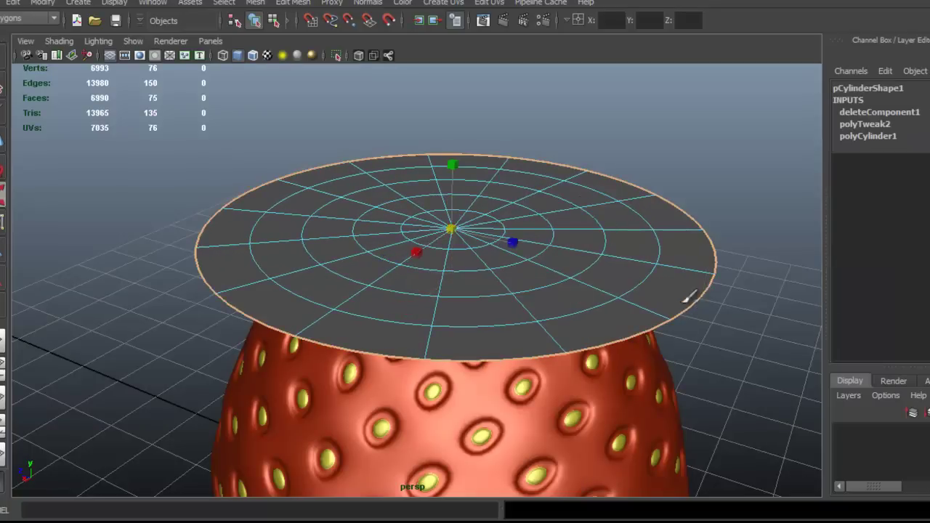
pyautogui.moveTo(451, 204); pyautogui.dragTo(512, 208)
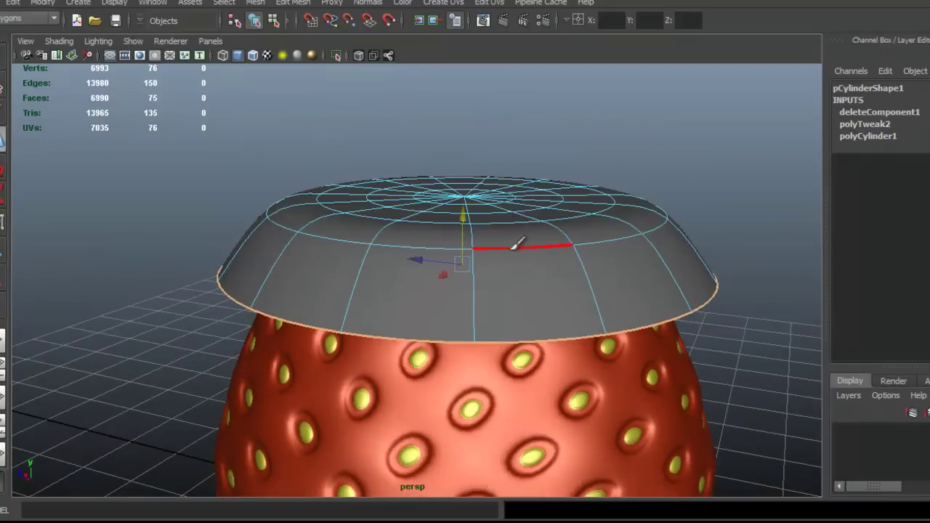
pyautogui.doubleClick(514, 246)
pyautogui.moveTo(465, 146); pyautogui.dragTo(472, 173)
# Step: Move the cap's center vertex down, toggling soft selection between moves, to form a small dimple
pyautogui.keyDown('alt'); pyautogui.moveTo(484, 207); pyautogui.dragTo(489, 302); pyautogui.keyUp('alt')
pyautogui.keyDown('alt'); pyautogui.moveTo(486, 264); pyautogui.dragTo(446, 235, button='right'); pyautogui.keyUp('alt')
pyautogui.doubleClick(505, 233)
pyautogui.click(494, 258)
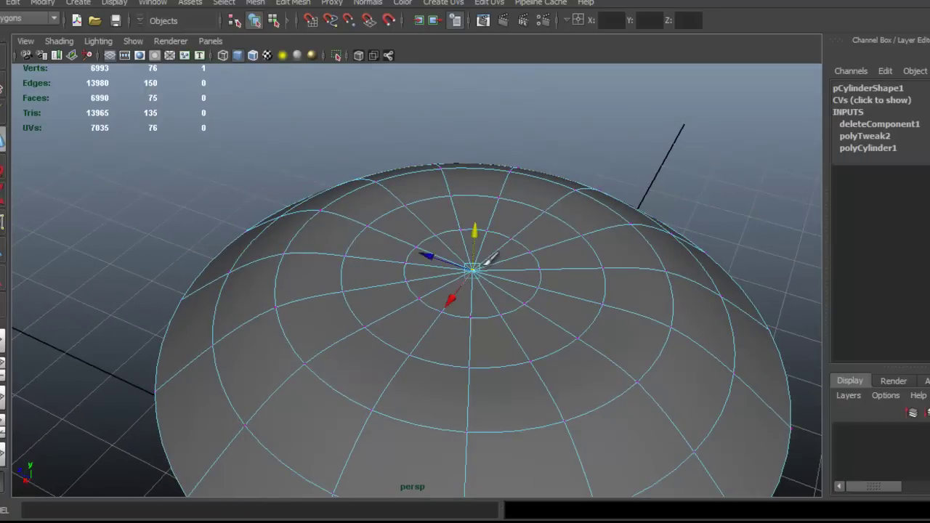
pyautogui.moveTo(480, 229); pyautogui.dragTo(481, 252)
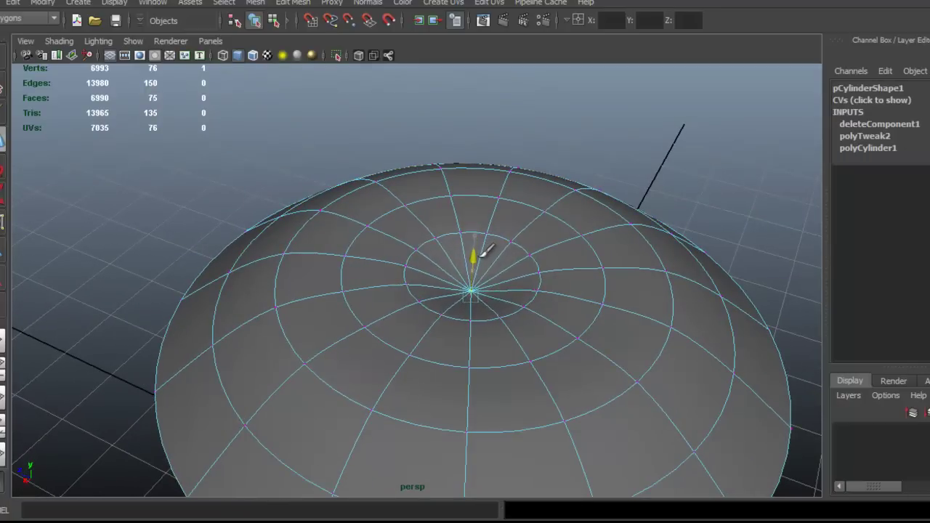
pyautogui.press('b')
pyautogui.moveTo(483, 260)
pyautogui.mouseDown()
pyautogui.moveTo(536, 269)
pyautogui.moveTo(483, 249)
pyautogui.moveTo(485, 301)
pyautogui.moveTo(484, 277)
pyautogui.mouseUp()
# Step: Return the cap to object mode, check its shape from above and select the whole cap
pyautogui.keyDown('alt'); pyautogui.moveTo(545, 275); pyautogui.dragTo(494, 228, button='right'); pyautogui.keyUp('alt')
pyautogui.keyDown('alt'); pyautogui.moveTo(494, 228); pyautogui.dragTo(494, 215); pyautogui.keyUp('alt')
pyautogui.keyDown('alt'); pyautogui.moveTo(494, 214); pyautogui.dragTo(474, 219, button='right'); pyautogui.keyUp('alt')
pyautogui.keyDown('alt'); pyautogui.moveTo(475, 219); pyautogui.dragTo(473, 239); pyautogui.keyUp('alt')
pyautogui.scroll(-2, 467, 244)
pyautogui.moveTo(548, 243); pyautogui.dragTo(580, 224, button='right')
pyautogui.click(617, 224)
pyautogui.keyDown('alt'); pyautogui.moveTo(607, 242); pyautogui.dragTo(499, 228); pyautogui.keyUp('alt')
pyautogui.click(498, 229)
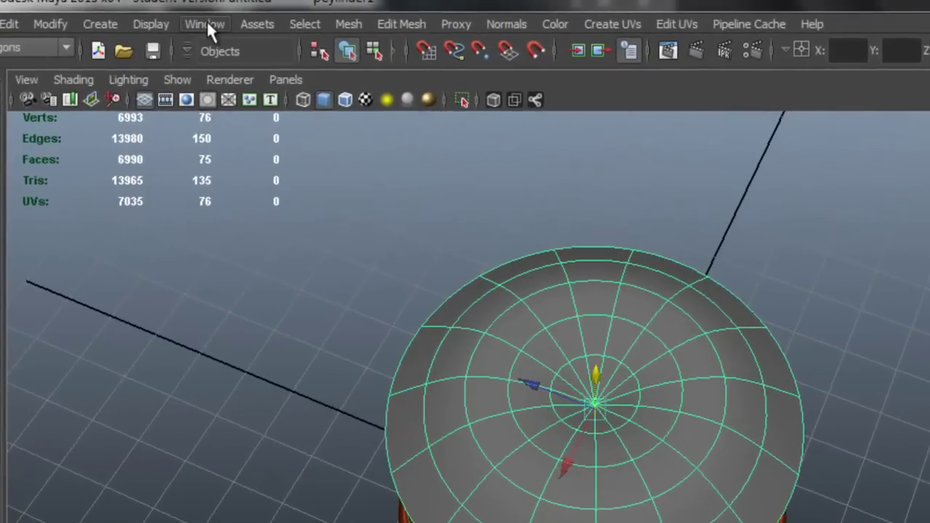
# Step: Examine the cap's UV layout in the UV Texture Editor and close the editor
pyautogui.click(154, 2)
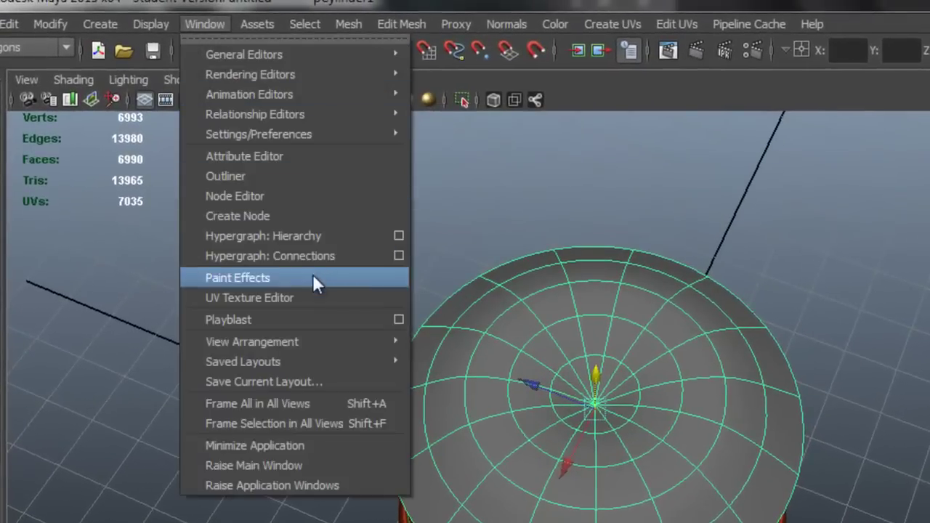
pyautogui.click(353, 298)
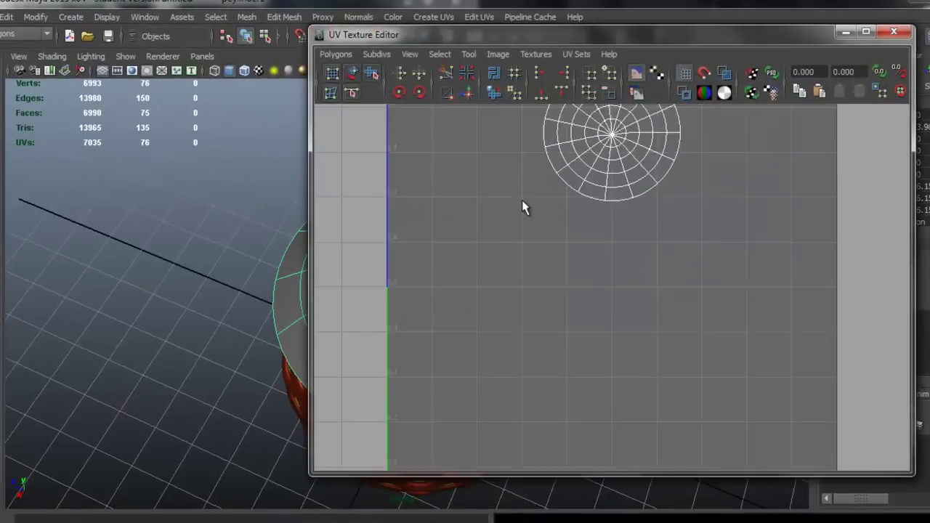
pyautogui.scroll(-3, 522, 201)
pyautogui.scroll(1, 522, 200)
pyautogui.moveTo(426, 36); pyautogui.dragTo(279, 37)
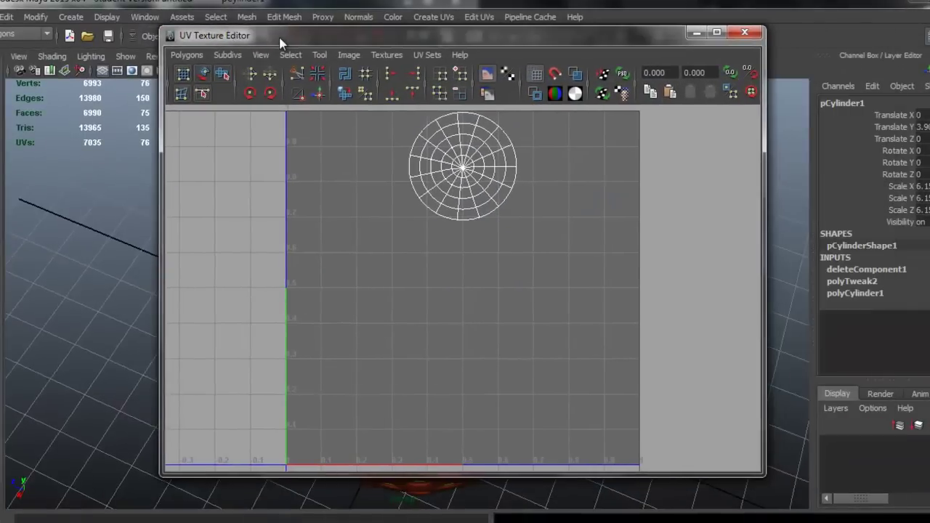
pyautogui.click(744, 32)
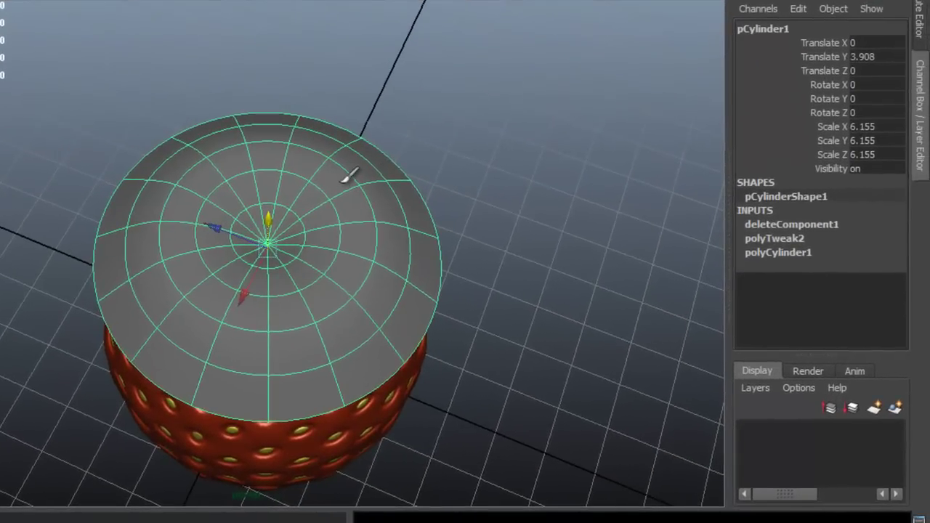
# Step: Open the cap's lambert1 material attributes and map a File texture to its Color
pyautogui.moveTo(344, 180); pyautogui.dragTo(367, 408, button='right')
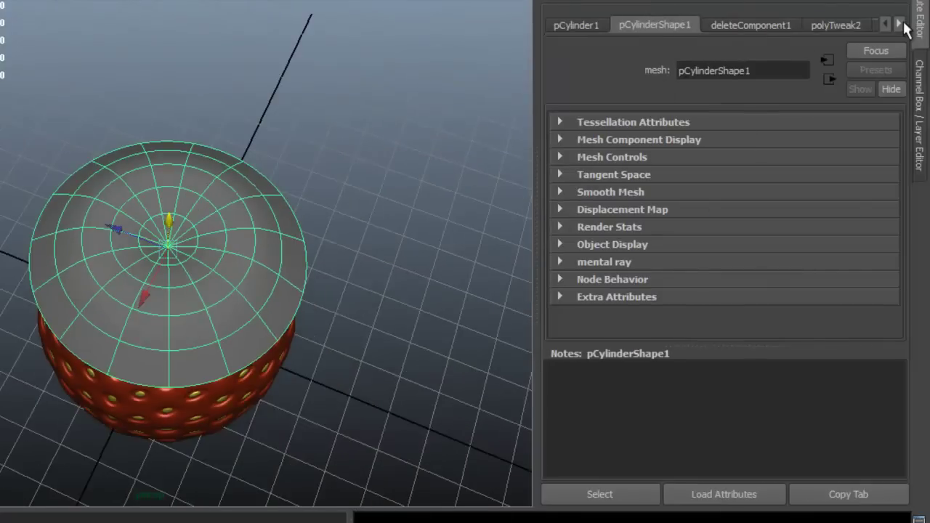
pyautogui.click(901, 24)
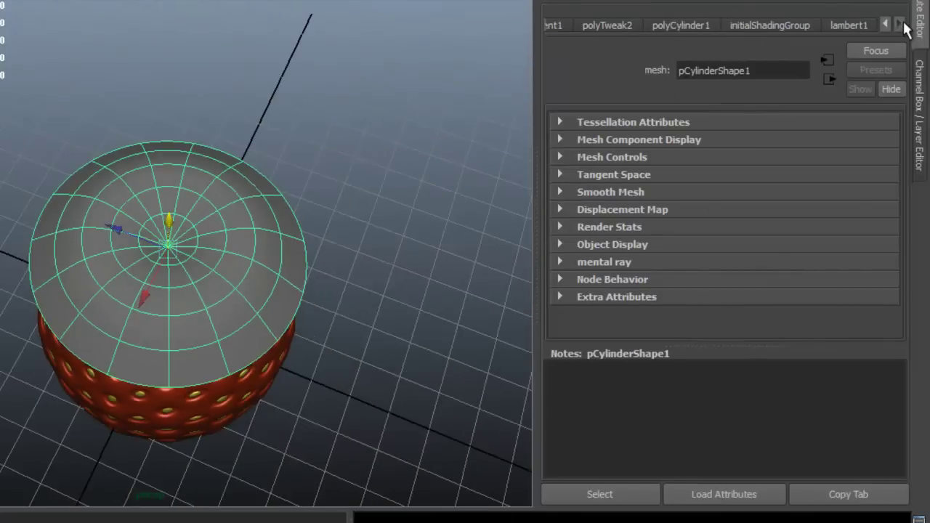
pyautogui.click(849, 26)
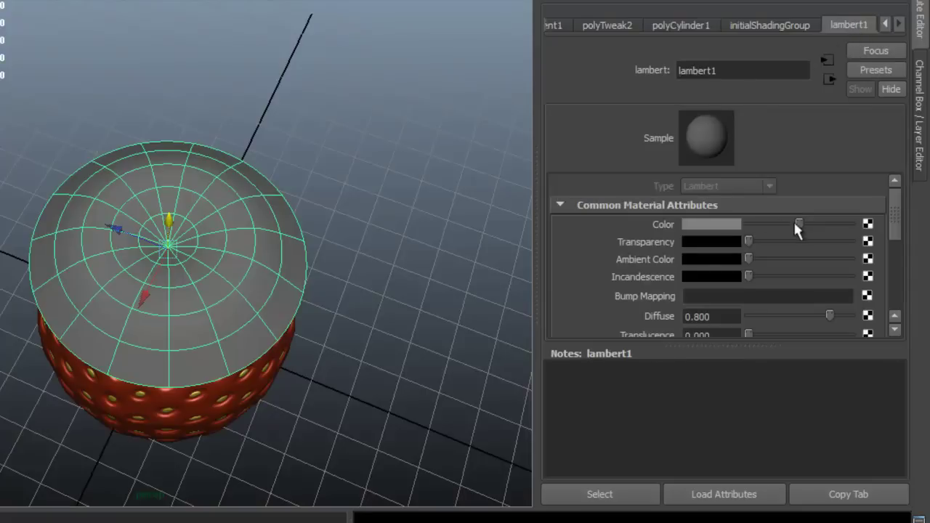
pyautogui.click(868, 224)
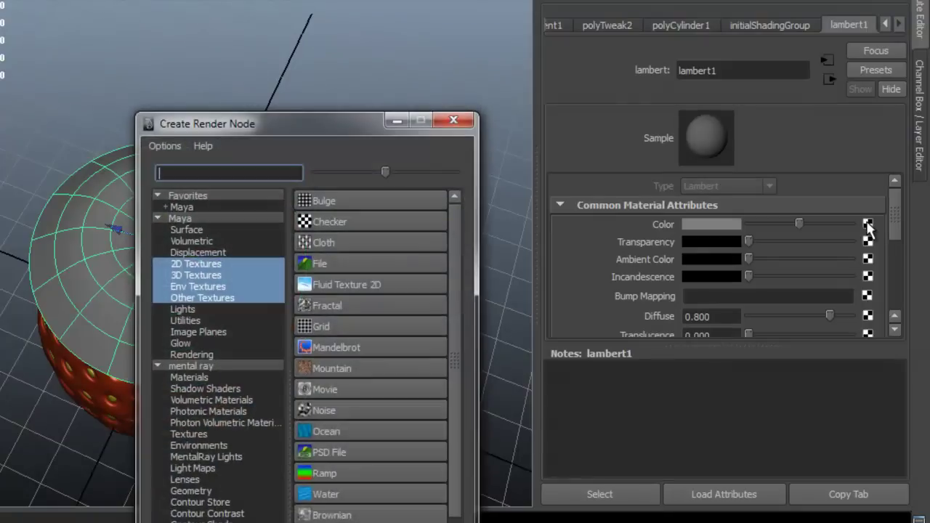
pyautogui.moveTo(362, 123); pyautogui.dragTo(357, 4)
pyautogui.click(322, 145)
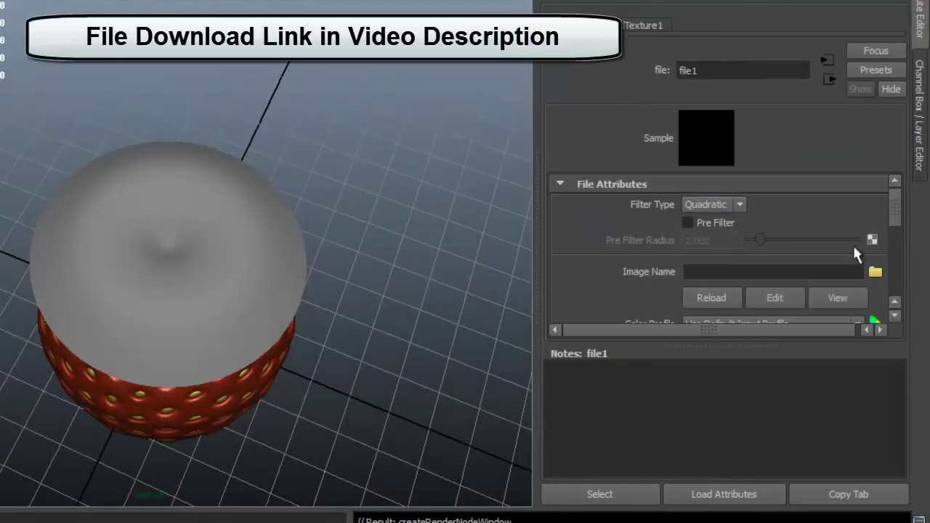
# Step: Load strawberry top leaf.tga from the strawberry folder as the file texture's image
pyautogui.click(875, 273)
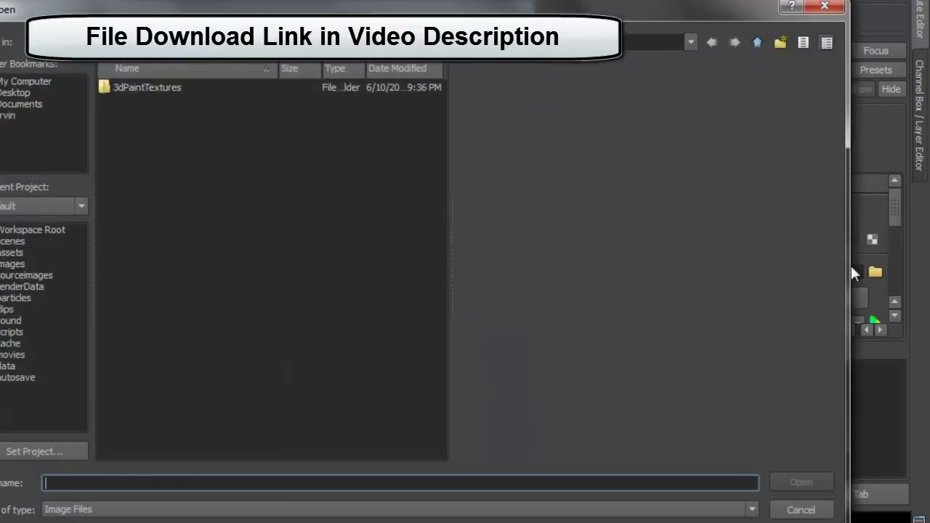
pyautogui.click(10, 114)
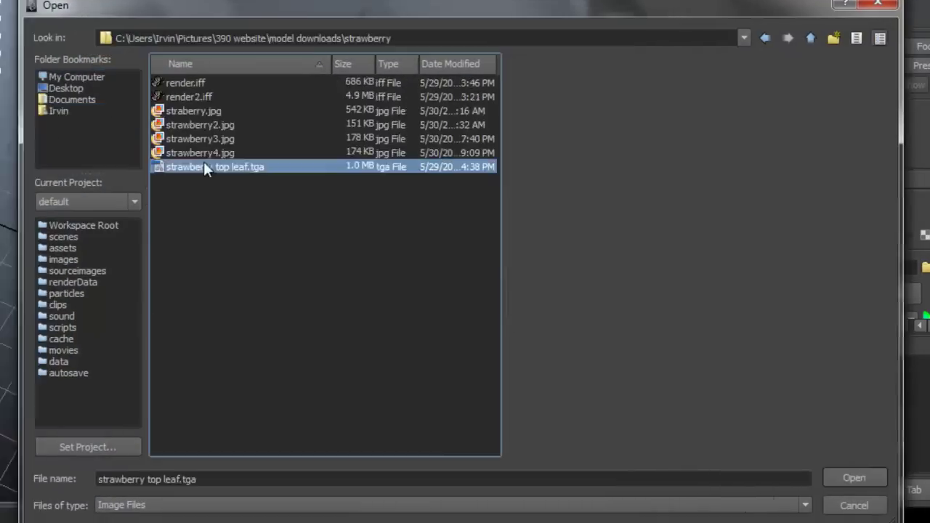
pyautogui.doubleClick(203, 170)
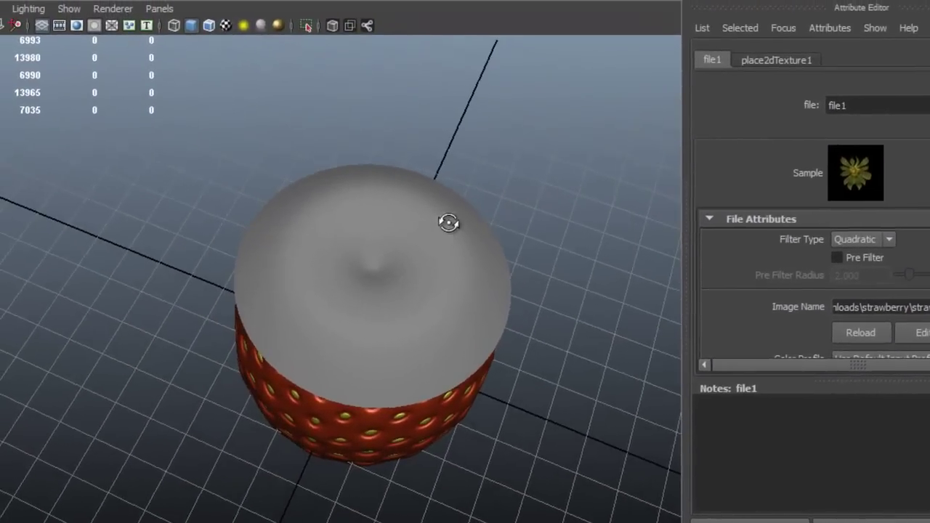
# Step: Turn on textured display in the viewport and select the cap on top of the fruit
pyautogui.scroll(2, 439, 196)
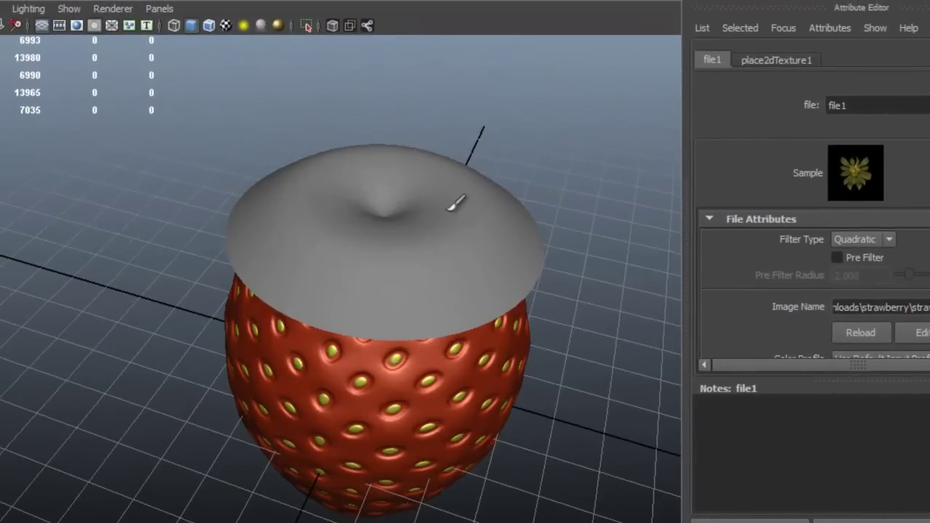
pyautogui.click(226, 26)
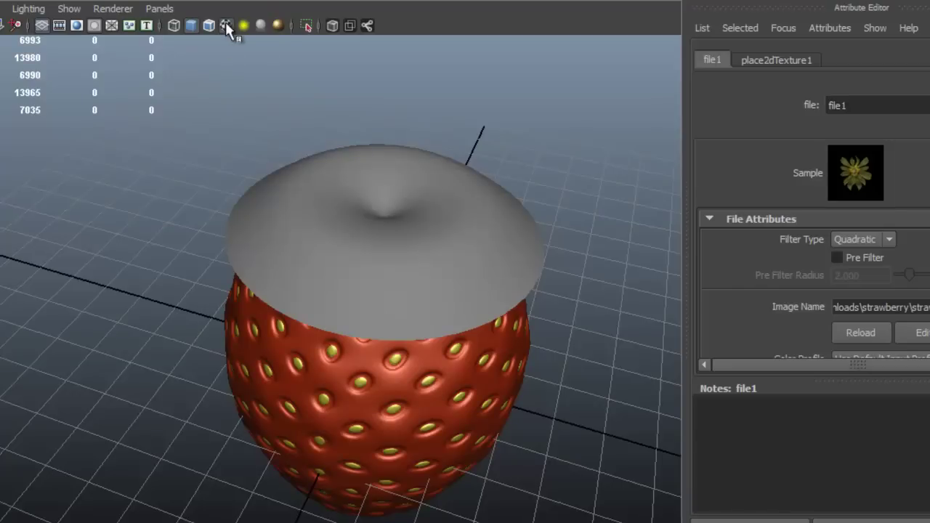
pyautogui.keyDown('alt'); pyautogui.moveTo(337, 163); pyautogui.dragTo(413, 210); pyautogui.keyUp('alt')
pyautogui.click(305, 209)
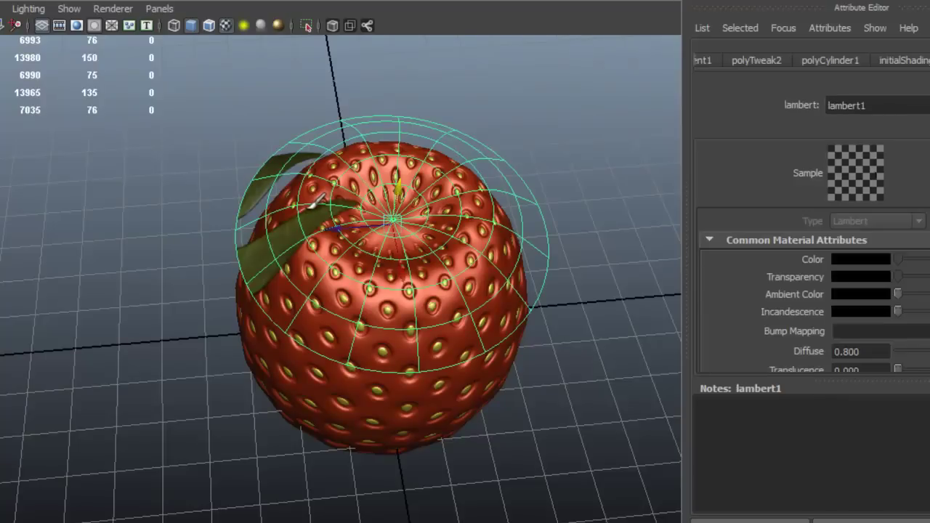
pyautogui.keyDown('alt'); pyautogui.moveTo(311, 207); pyautogui.dragTo(263, 218, button='middle'); pyautogui.keyUp('alt')
pyautogui.keyDown('alt'); pyautogui.moveTo(288, 198); pyautogui.dragTo(354, 195, button='right'); pyautogui.keyUp('alt')
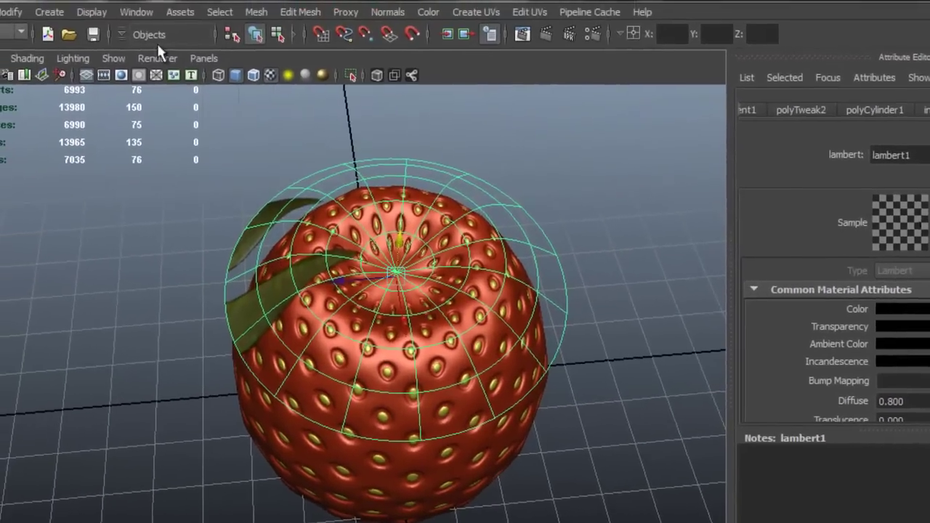
# Step: Open the selected cap in the UV Texture Editor and select all of its UVs
pyautogui.click(138, 11)
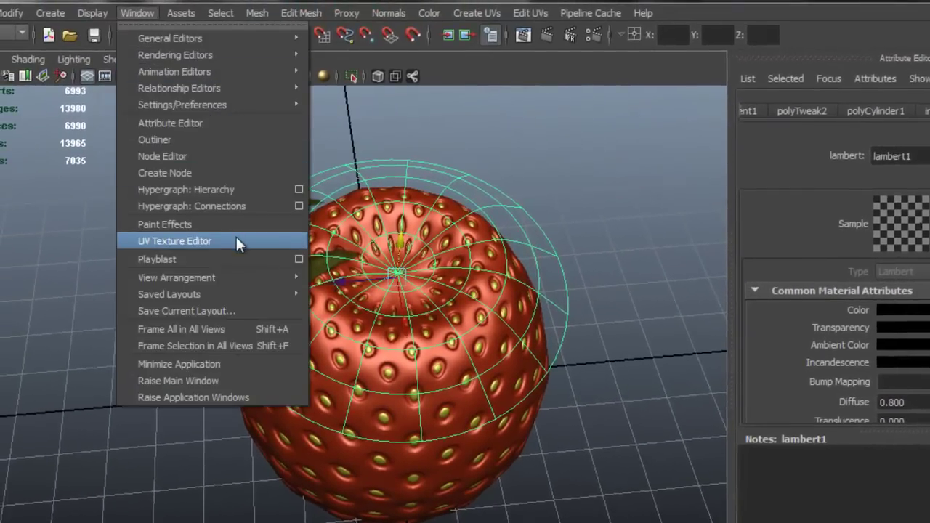
pyautogui.click(236, 237)
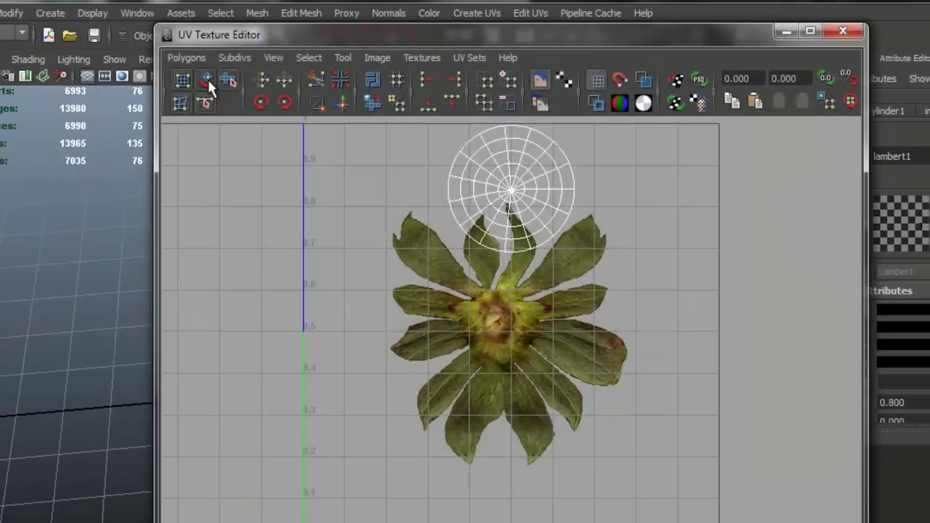
pyautogui.click(207, 78)
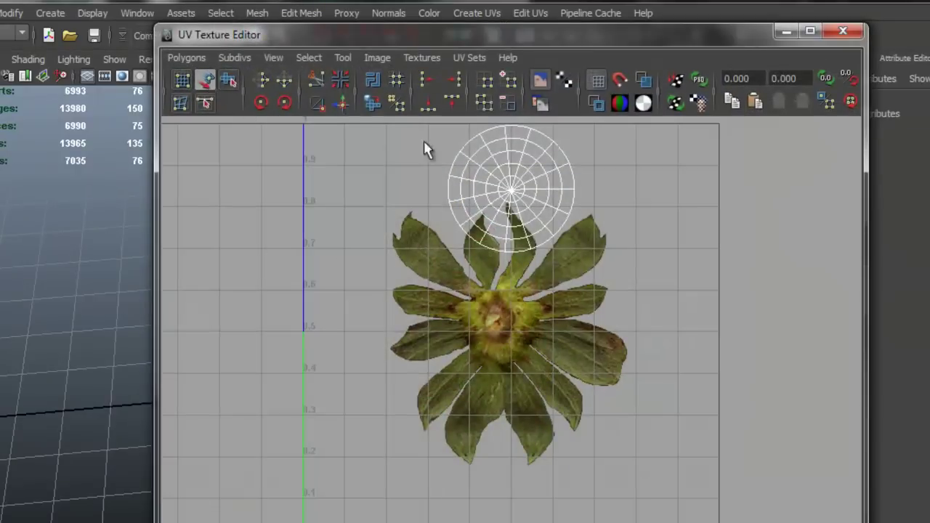
pyautogui.click(497, 160)
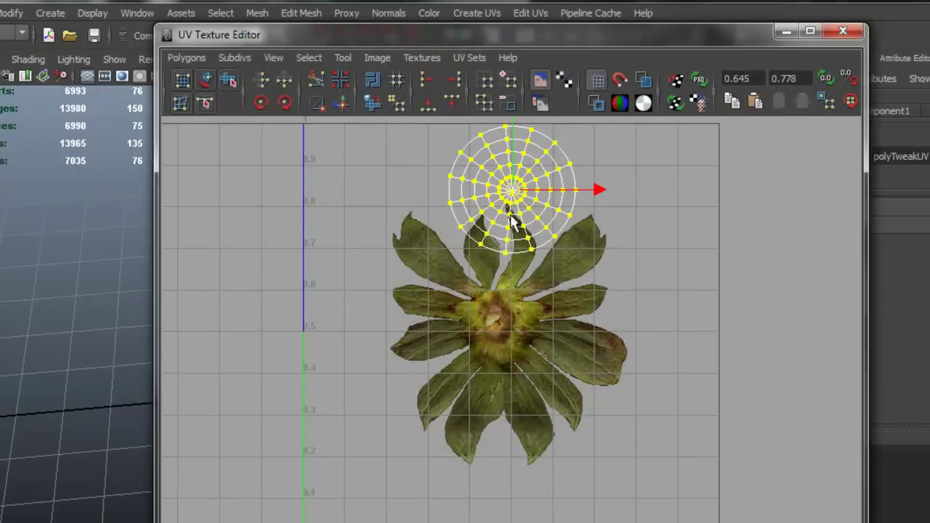
# Step: Center the cap's UVs on the leaf image and scale them up until the circle encloses all the leaves
pyautogui.moveTo(510, 228); pyautogui.dragTo(626, 336)
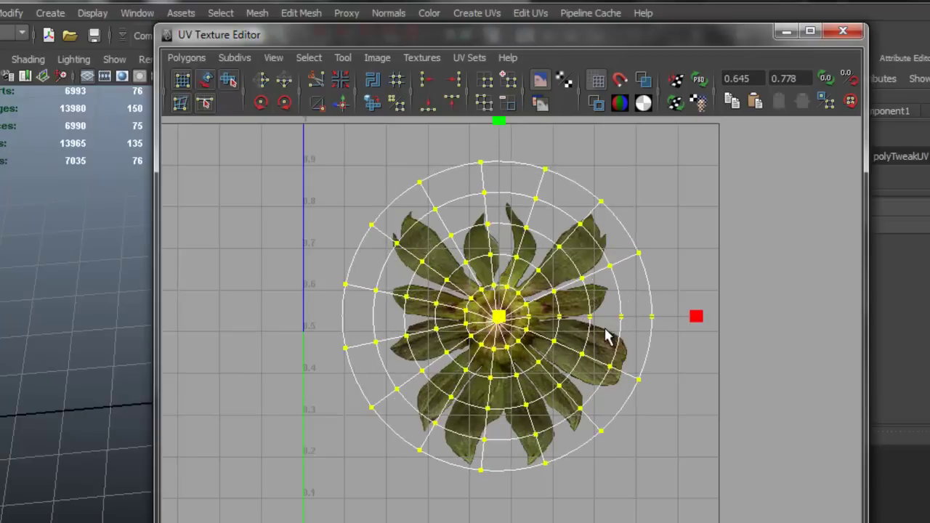
pyautogui.moveTo(606, 328); pyautogui.dragTo(605, 328)
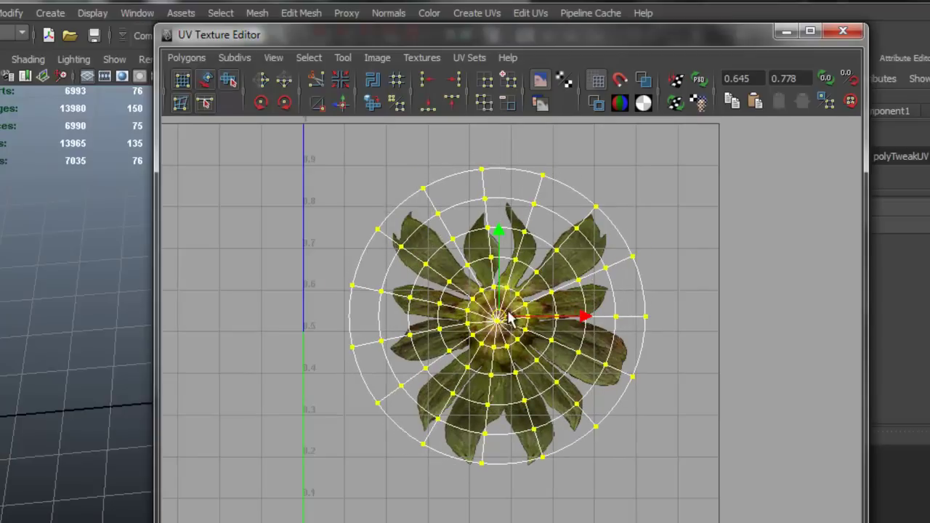
pyautogui.moveTo(509, 320); pyautogui.dragTo(509, 328, button='middle')
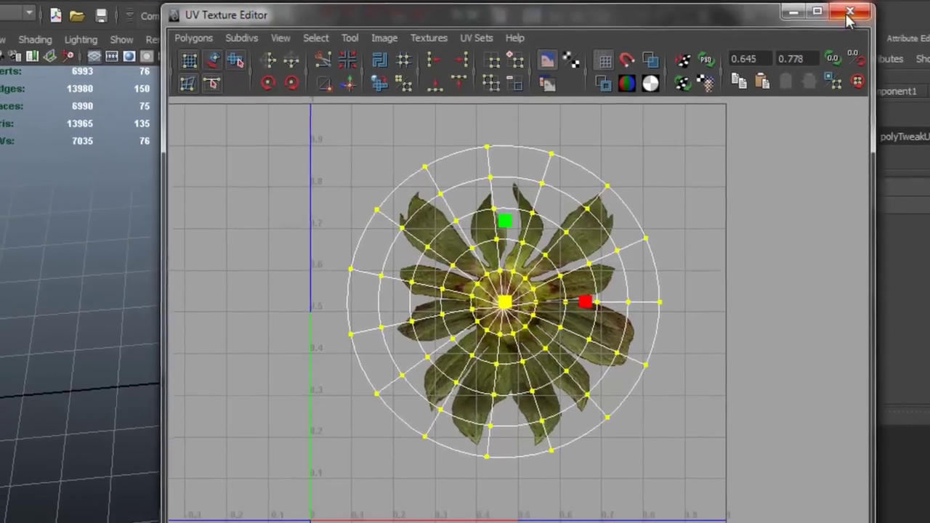
pyautogui.click(842, 30)
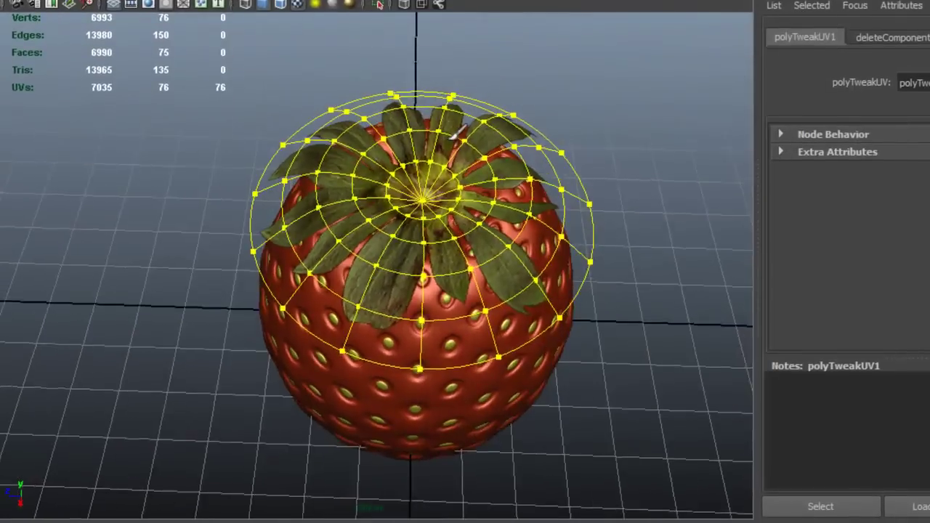
# Step: Select the textured leaf cap on top of the strawberry and duplicate it as a second leaf layer
pyautogui.click(610, 164)
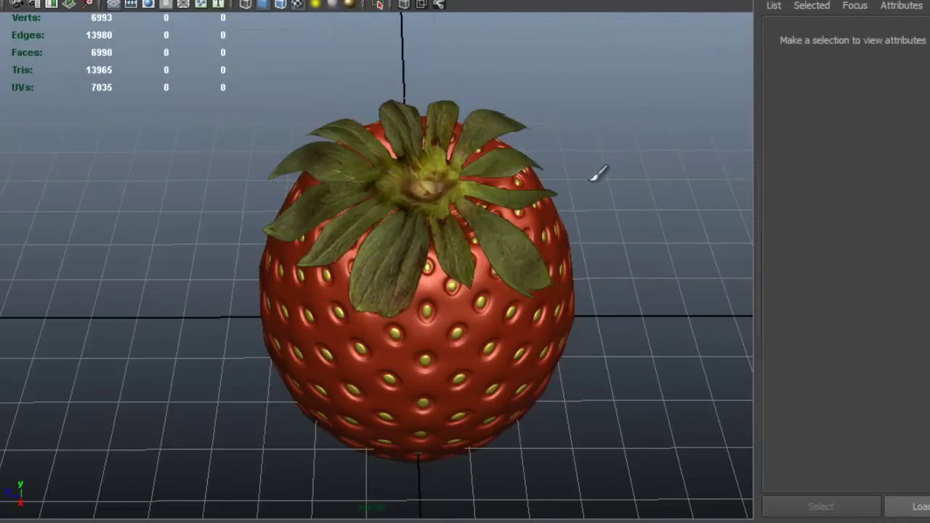
pyautogui.keyDown('alt'); pyautogui.moveTo(588, 180); pyautogui.dragTo(332, 152); pyautogui.keyUp('alt')
pyautogui.keyDown('alt'); pyautogui.moveTo(332, 151); pyautogui.dragTo(438, 160, button='right'); pyautogui.keyUp('alt')
pyautogui.click(436, 155)
pyautogui.moveTo(436, 155)
pyautogui.keyDown('alt'); pyautogui.mouseDown()
pyautogui.moveTo(433, 178)
pyautogui.moveTo(448, 161)
pyautogui.mouseUp(); pyautogui.keyUp('alt')
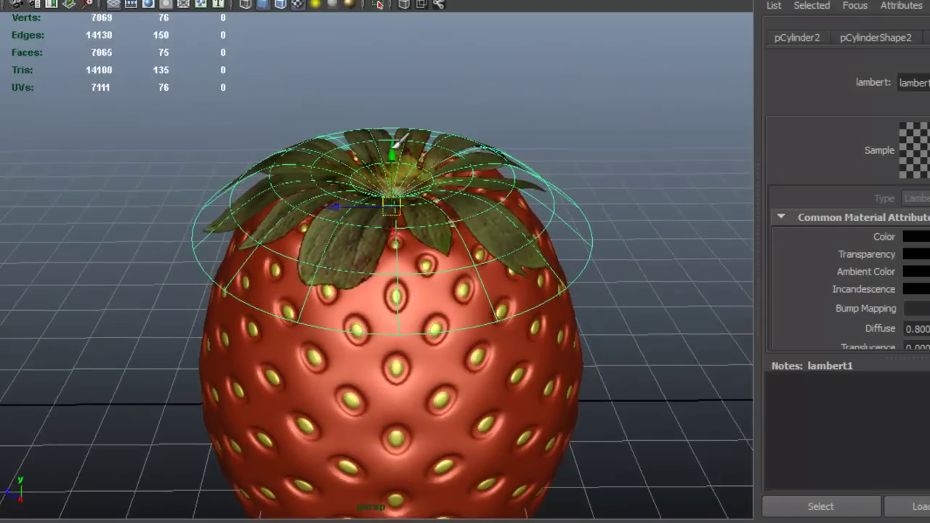
# Step: Raise the duplicated cap's outer edge loop so its leaves spread upward, and return it to object mode
pyautogui.keyDown('alt'); pyautogui.moveTo(317, 194); pyautogui.dragTo(358, 198, button='right'); pyautogui.keyUp('alt')
pyautogui.moveTo(233, 204); pyautogui.dragTo(232, 159, button='right')
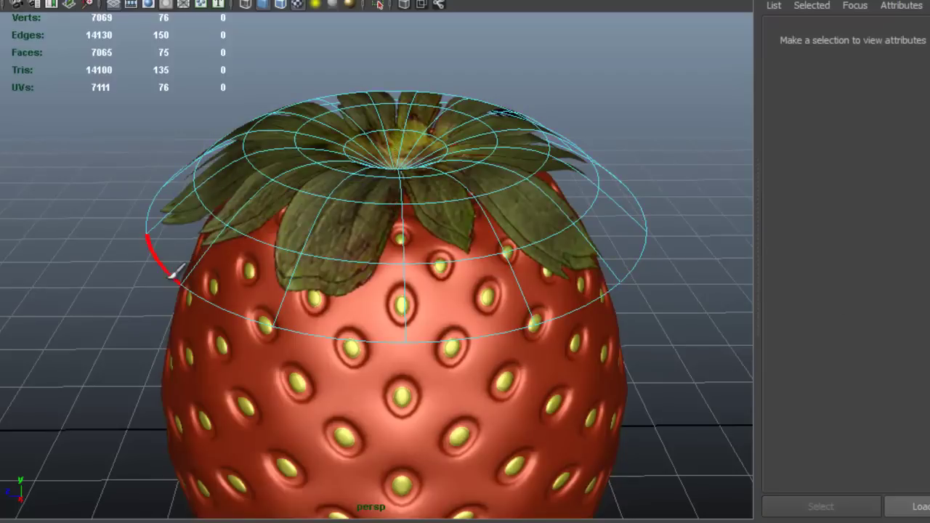
pyautogui.click(373, 191)
pyautogui.moveTo(408, 133); pyautogui.dragTo(404, 70)
pyautogui.scroll(-3, 477, 135)
pyautogui.moveTo(521, 133); pyautogui.dragTo(604, 134, button='right')
pyautogui.click(581, 186)
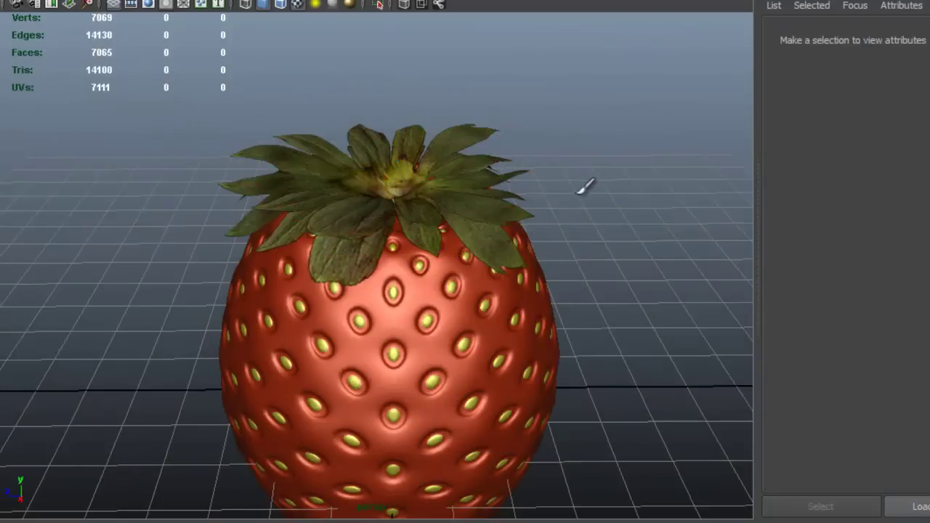
pyautogui.keyDown('alt'); pyautogui.moveTo(501, 174); pyautogui.dragTo(489, 146); pyautogui.keyUp('alt')
pyautogui.keyDown('alt'); pyautogui.moveTo(407, 173); pyautogui.dragTo(515, 235); pyautogui.keyUp('alt')
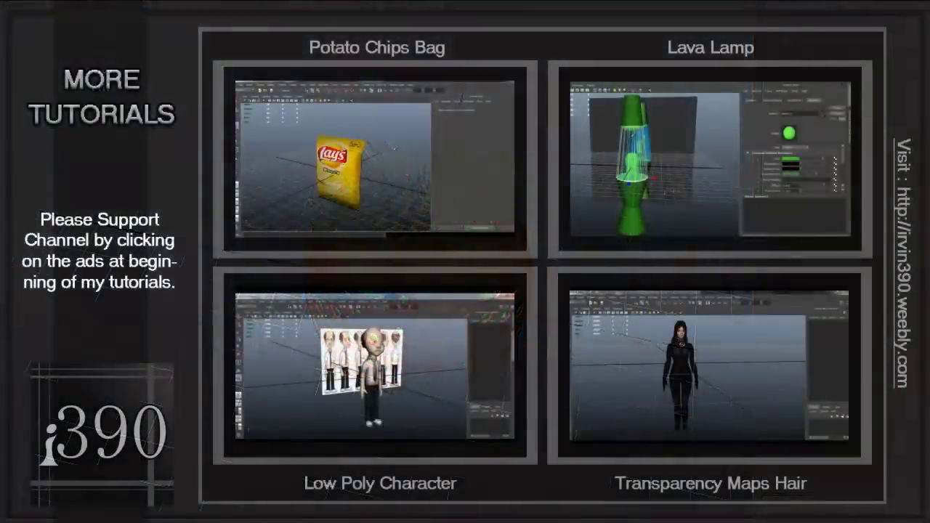